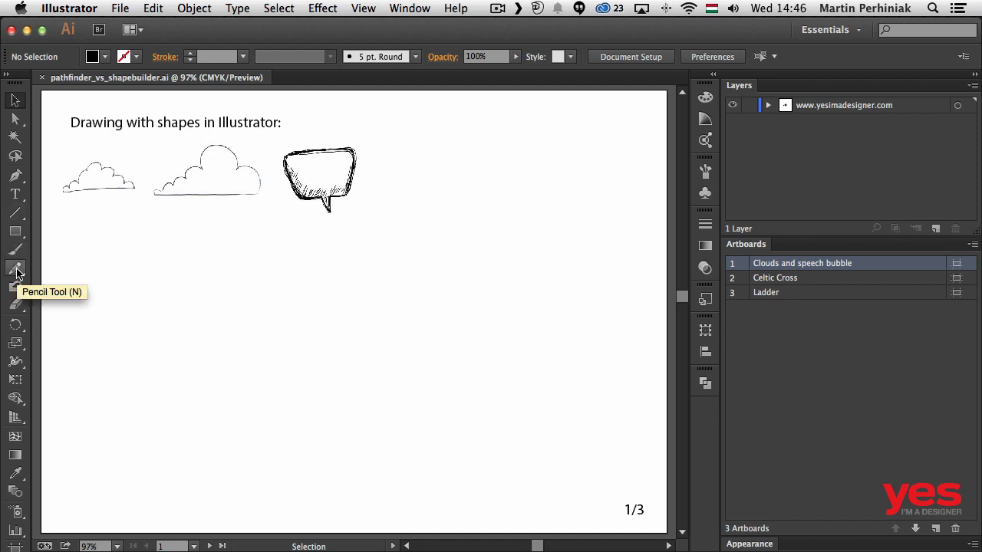
# Step: With the Ellipse tool, draw a solid black circle and a second circle overlapping it
pyautogui.moveTo(279, 103); pyautogui.dragTo(67, 252)
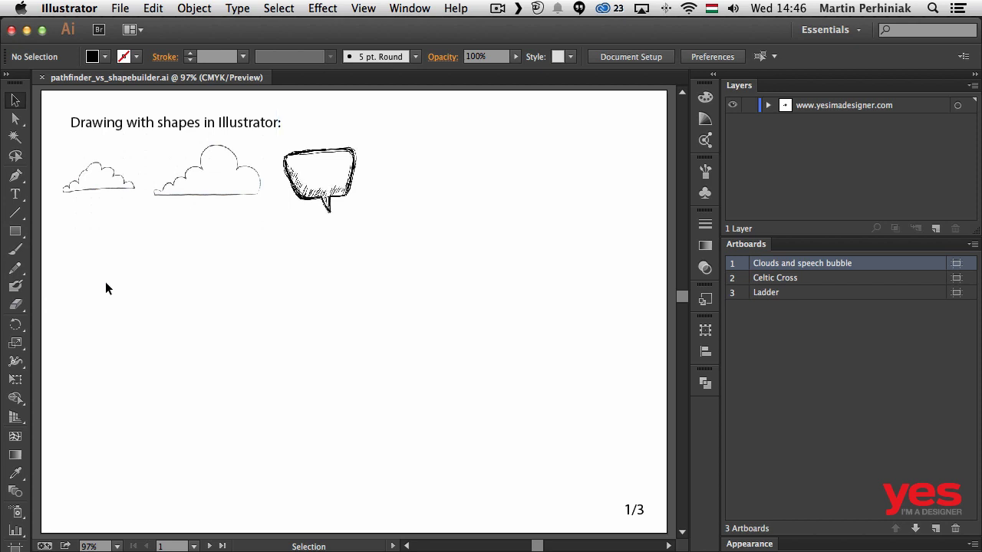
pyautogui.click(15, 234)
pyautogui.click(15, 236)
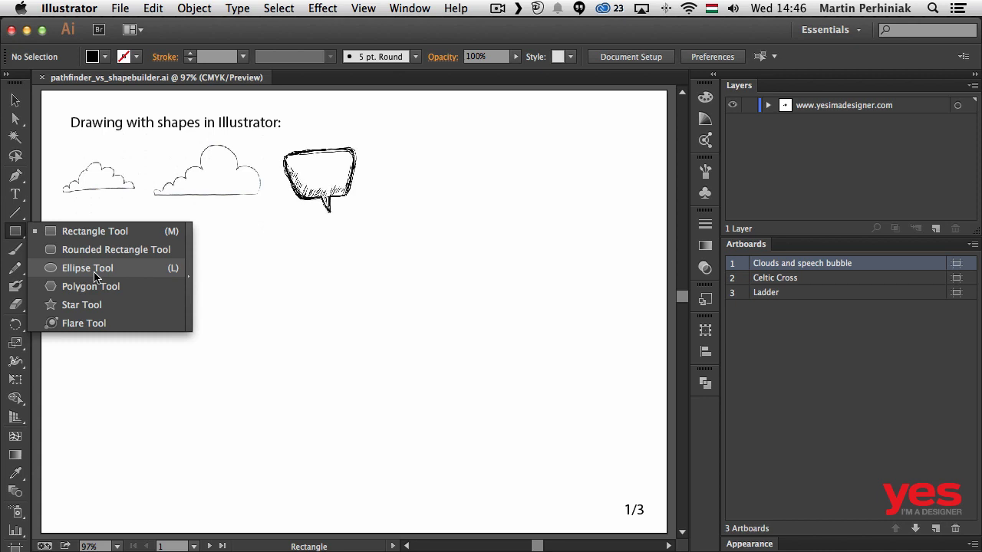
pyautogui.click(96, 273)
pyautogui.moveTo(147, 299); pyautogui.dragTo(242, 397)
pyautogui.moveTo(224, 302); pyautogui.dragTo(298, 377)
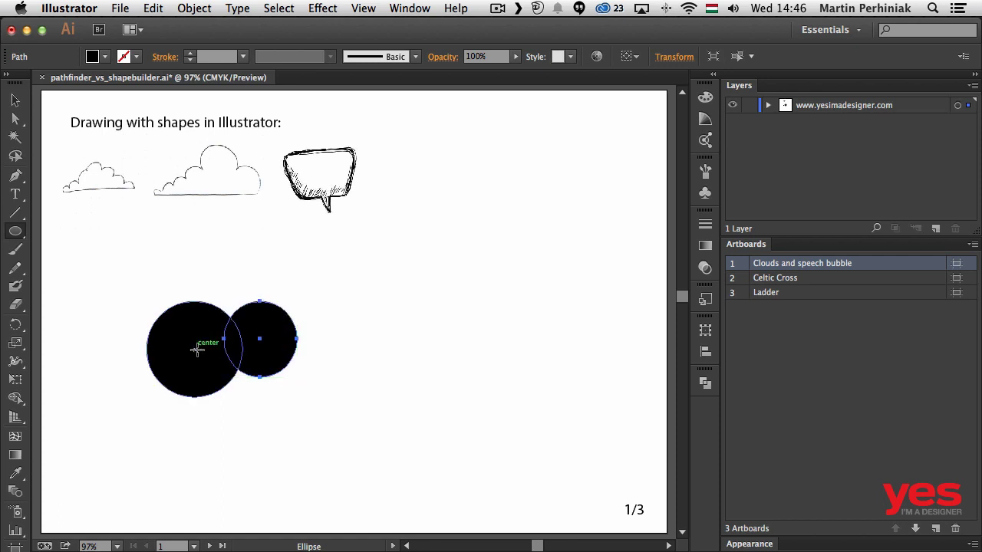
# Step: Make the circles unfilled outlines with Shift+X, and add outlined circles above and at lower right
pyautogui.hotkey('shift', 'x')
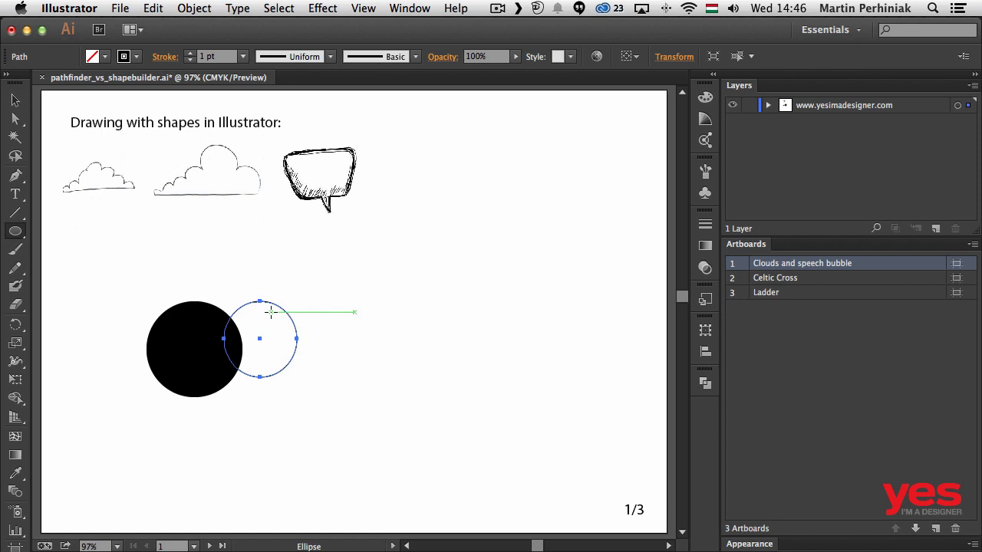
pyautogui.hotkey('shift', 'x')
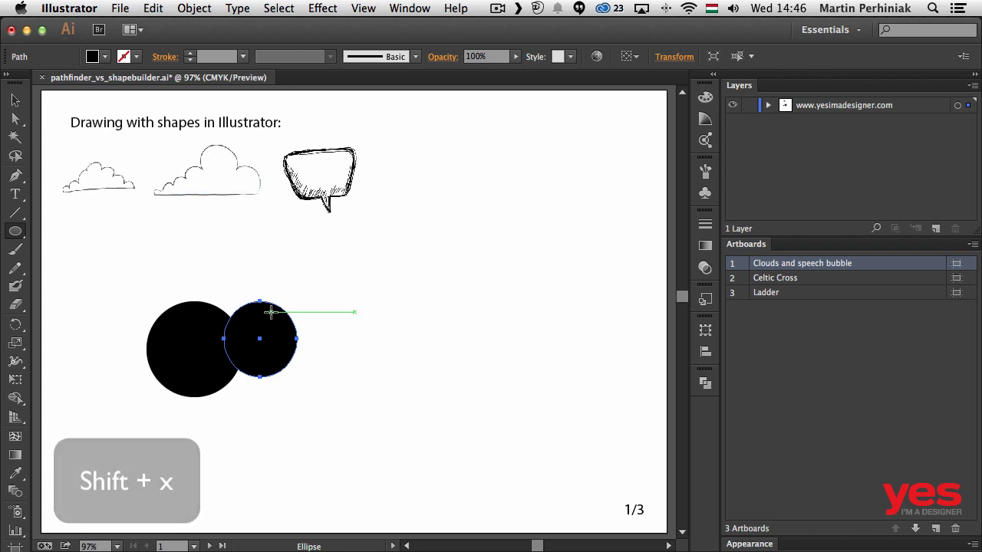
pyautogui.hotkey('shift', 'x')
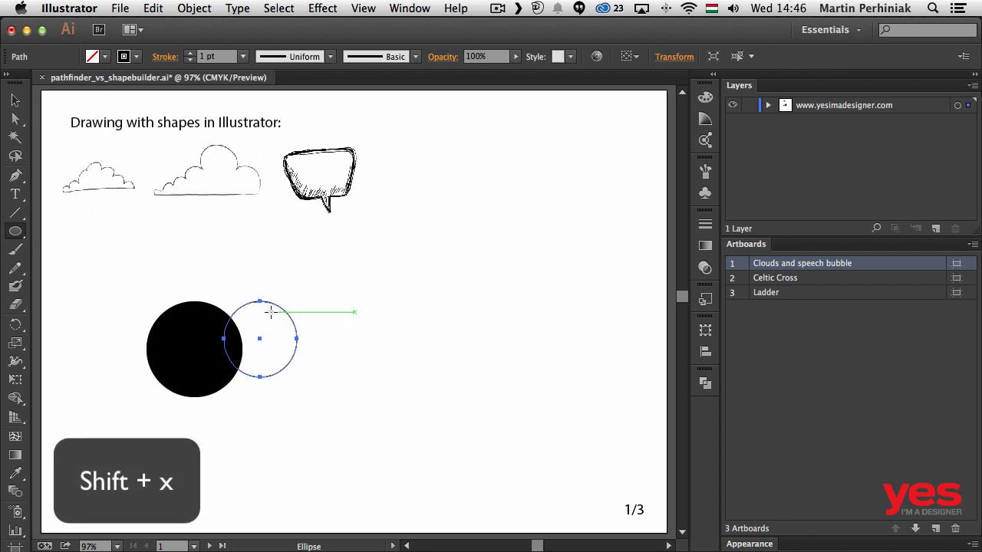
pyautogui.hotkey('shift', 'x')
pyautogui.hotkey('shift', 'x')
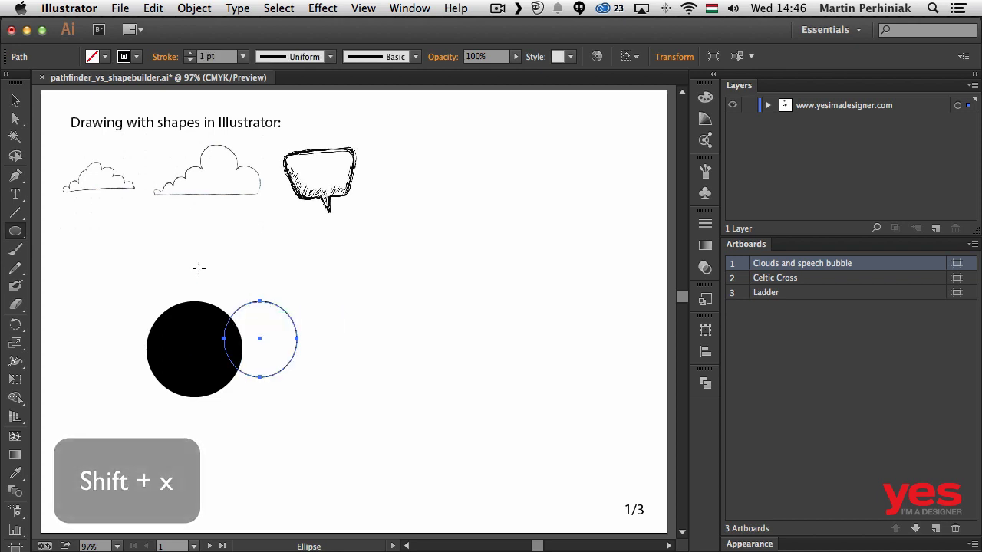
pyautogui.moveTo(199, 268); pyautogui.dragTo(326, 408)
pyautogui.moveTo(288, 300)
pyautogui.mouseDown()
pyautogui.moveTo(358, 364)
pyautogui.moveTo(348, 370)
pyautogui.mouseUp()
# Step: Add more overlapping circles and ovals to fill out the cloud-shaped cluster
pyautogui.moveTo(217, 351); pyautogui.dragTo(277, 405)
pyautogui.moveTo(275, 268); pyautogui.dragTo(312, 333)
pyautogui.moveTo(250, 286); pyautogui.dragTo(311, 349)
pyautogui.moveTo(315, 295)
pyautogui.mouseDown()
pyautogui.moveTo(358, 320)
pyautogui.moveTo(399, 385)
pyautogui.mouseUp()
pyautogui.moveTo(298, 344)
pyautogui.mouseDown()
pyautogui.moveTo(345, 377)
pyautogui.moveTo(350, 392)
pyautogui.mouseUp()
pyautogui.moveTo(332, 317); pyautogui.dragTo(364, 354)
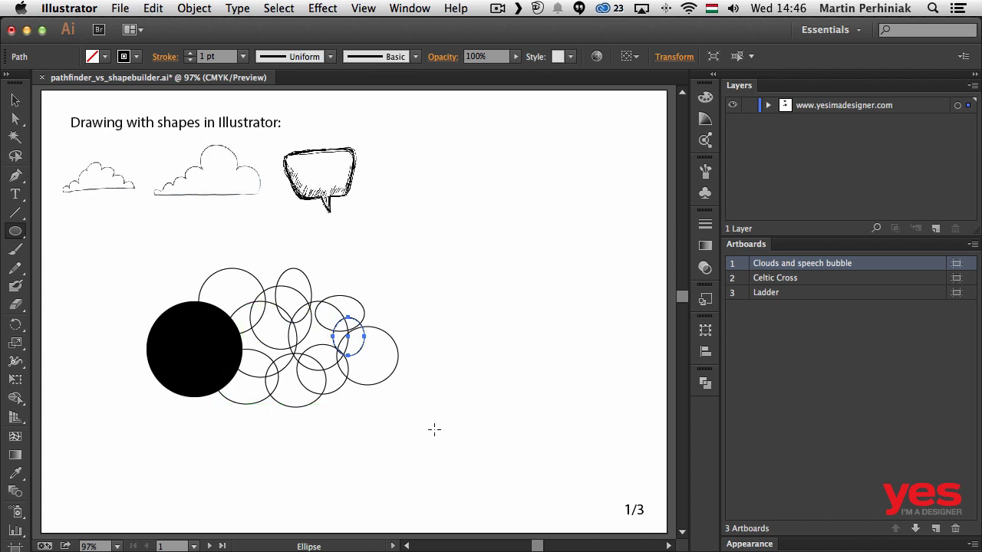
pyautogui.press('v')
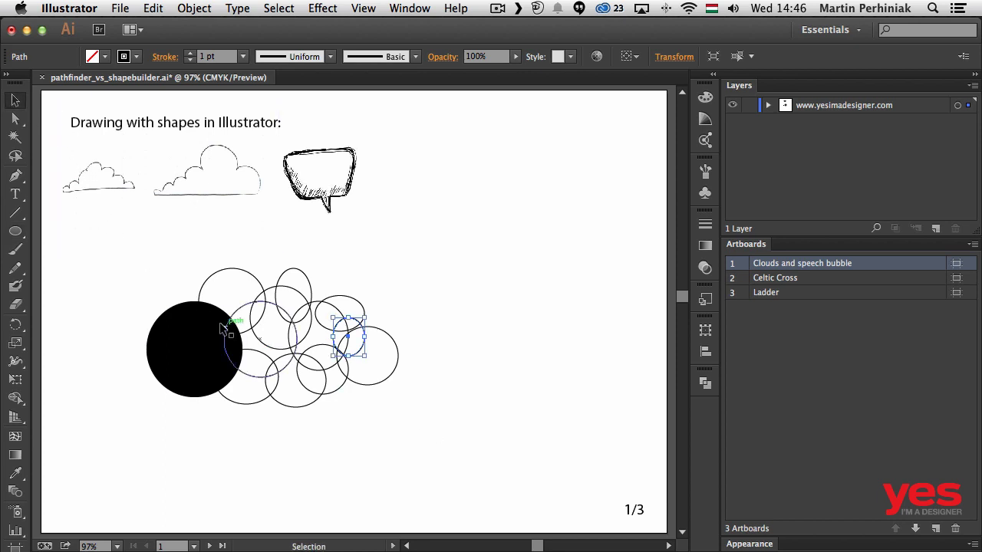
# Step: Select all circles, unite them with Pathfinder Unite, and move the merged cloud up and left
pyautogui.moveTo(138, 272); pyautogui.dragTo(424, 434)
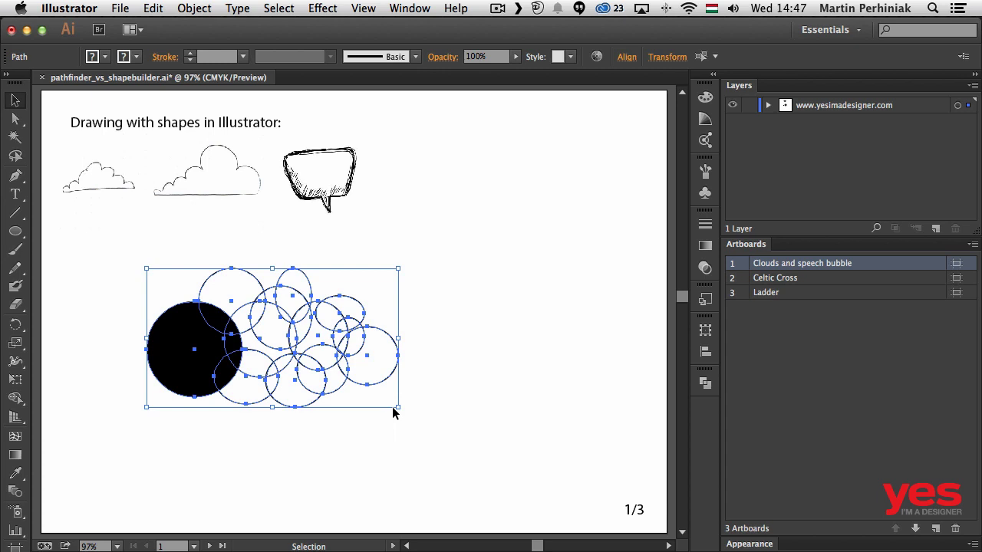
pyautogui.click(705, 383)
pyautogui.click(411, 7)
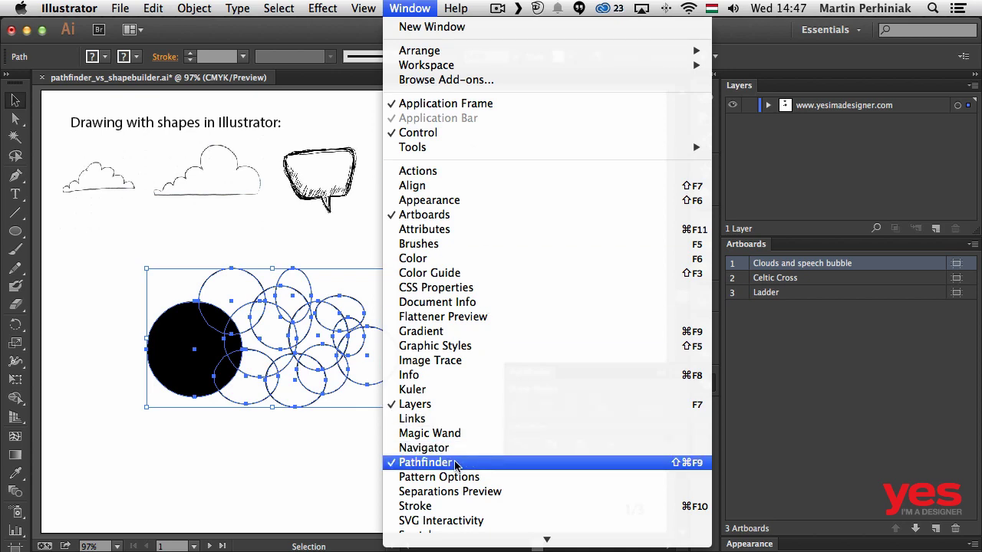
pyautogui.click(767, 402)
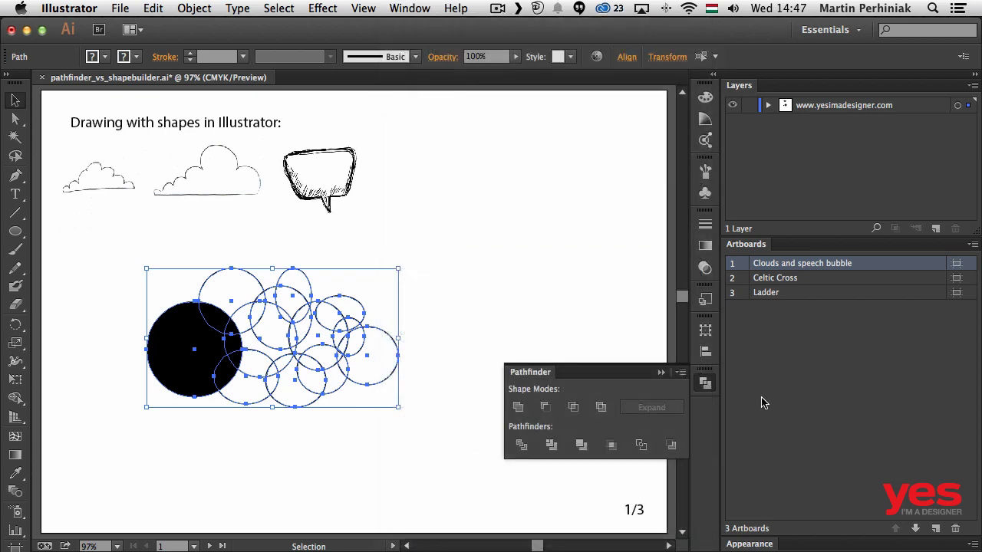
pyautogui.click(519, 407)
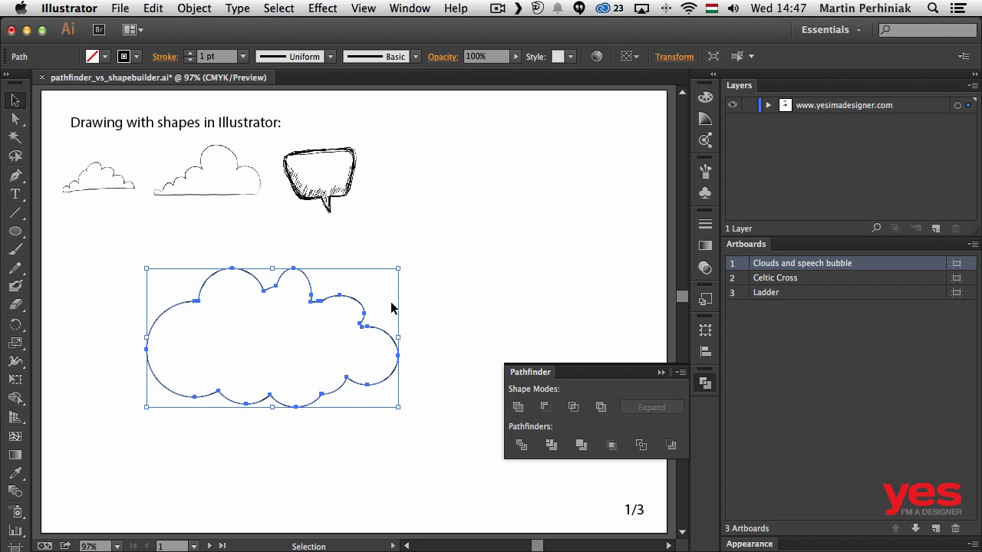
pyautogui.moveTo(320, 301); pyautogui.dragTo(268, 269)
# Step: Give the cloud a blue swatch fill from the Control bar and set its stroke to None
pyautogui.click(375, 333)
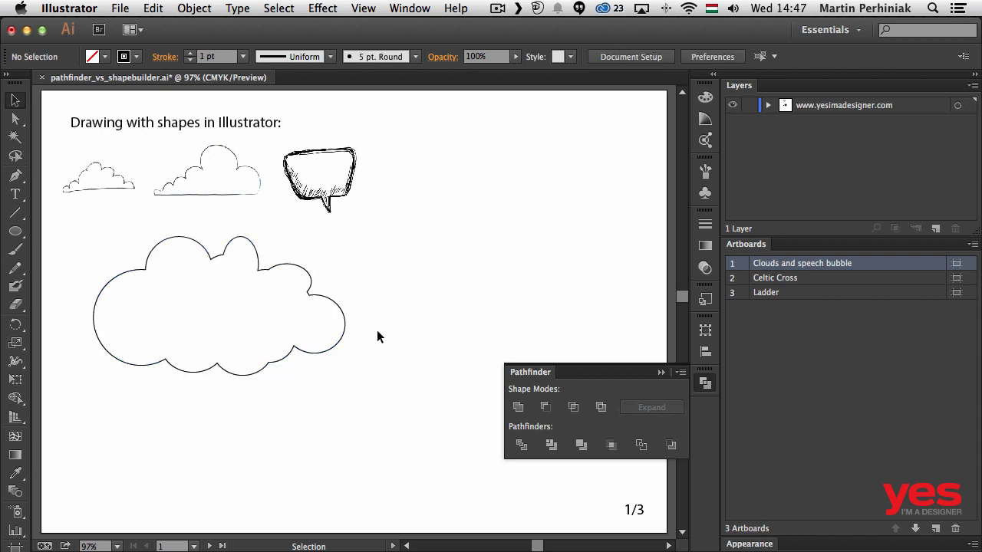
pyautogui.moveTo(293, 347); pyautogui.dragTo(293, 348)
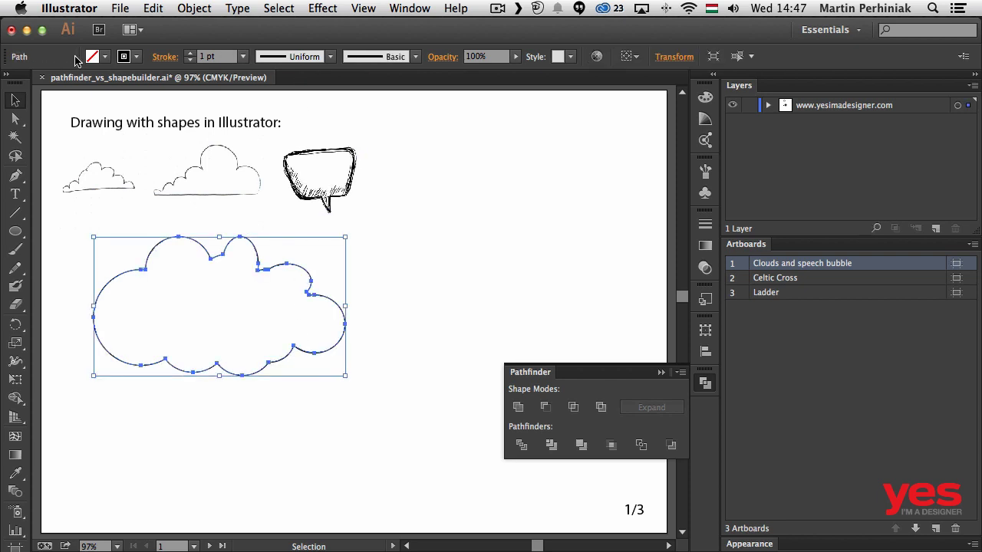
pyautogui.click(107, 58)
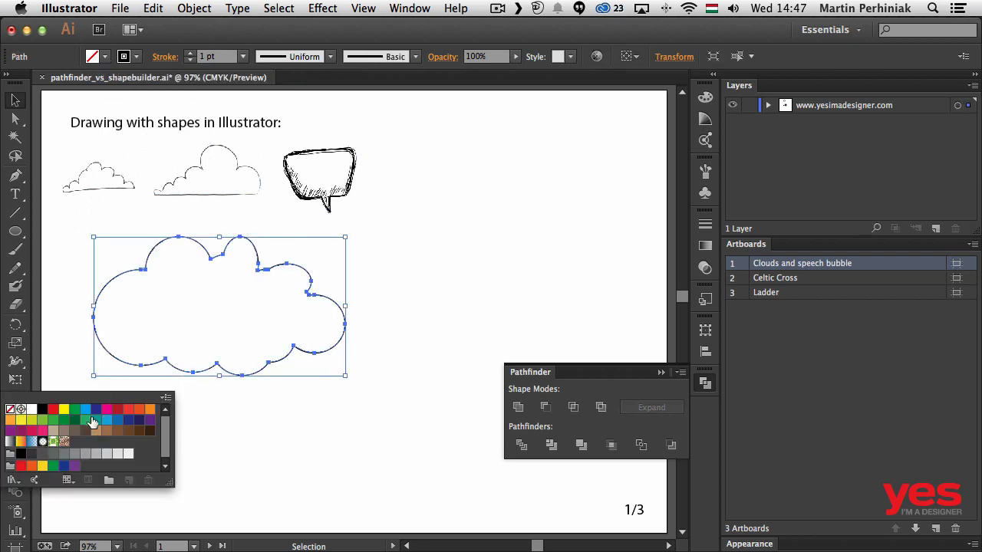
pyautogui.click(85, 409)
pyautogui.click(137, 58)
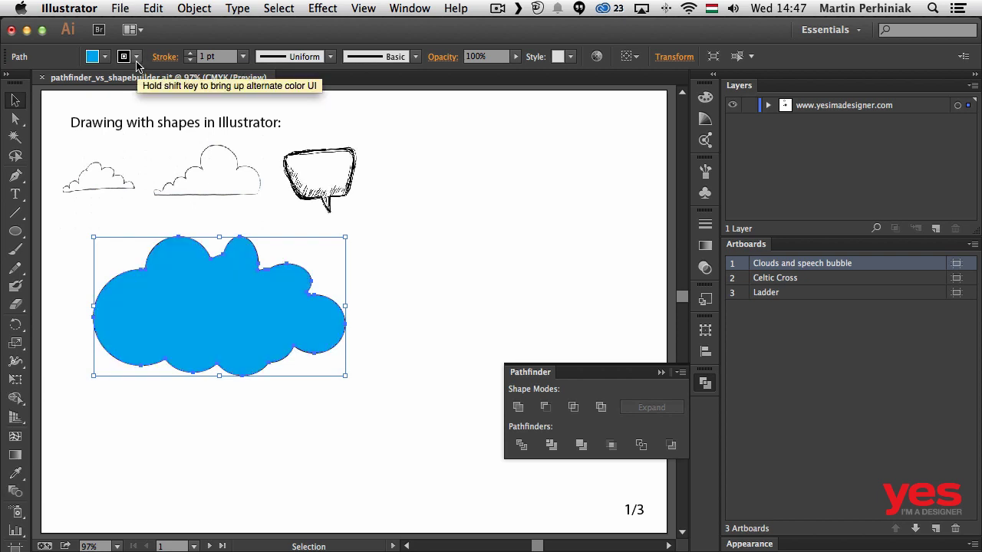
pyautogui.click(10, 409)
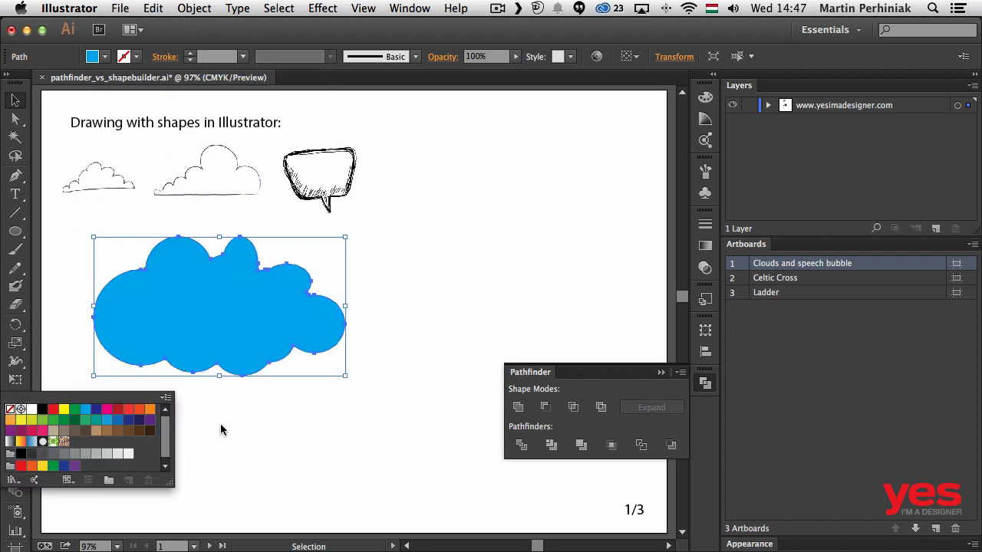
pyautogui.click(230, 424)
pyautogui.click(312, 439)
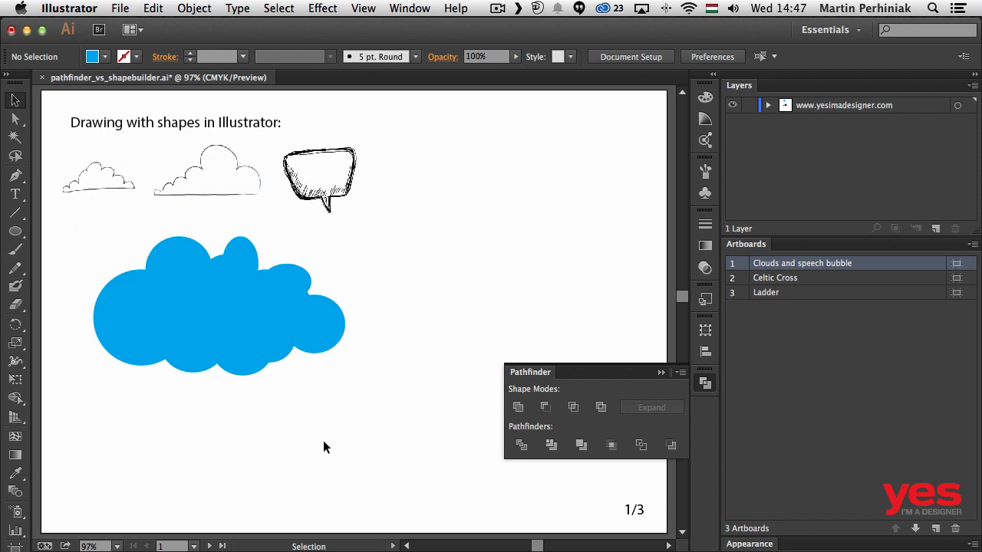
pyautogui.click(299, 319)
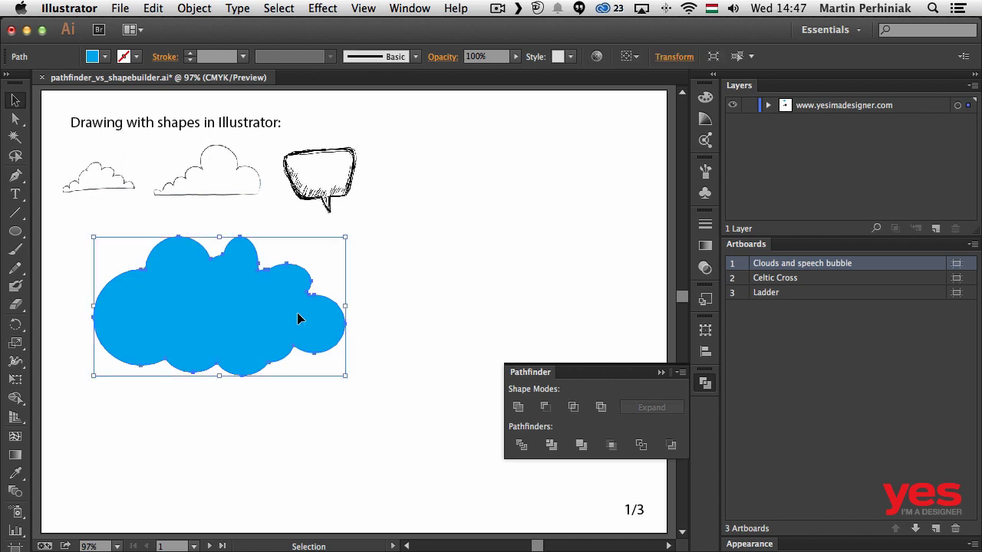
# Step: Draw a rectangle over the cloud's lower half and reset it to default white and black
pyautogui.press('m')
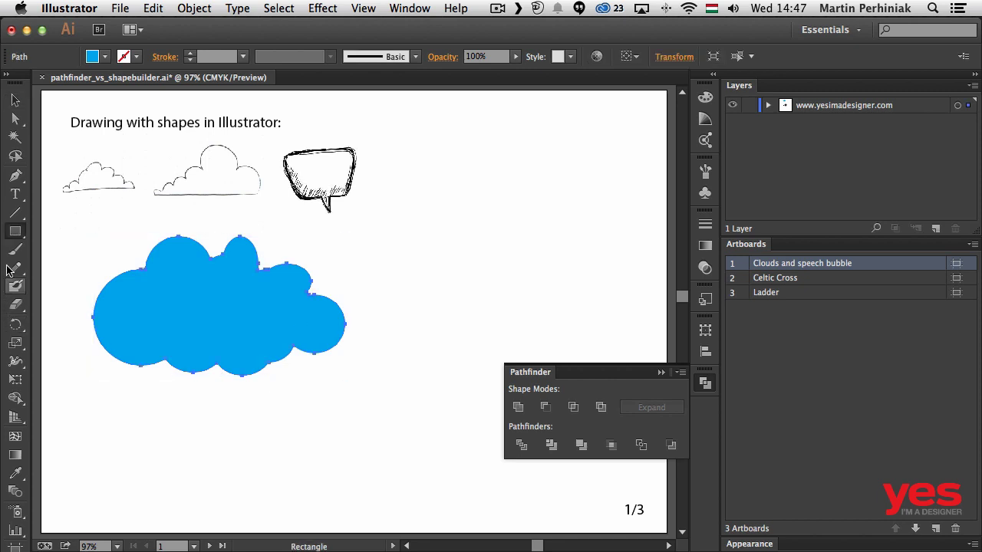
pyautogui.moveTo(85, 327)
pyautogui.mouseDown()
pyautogui.moveTo(368, 421)
pyautogui.moveTo(377, 415)
pyautogui.mouseUp()
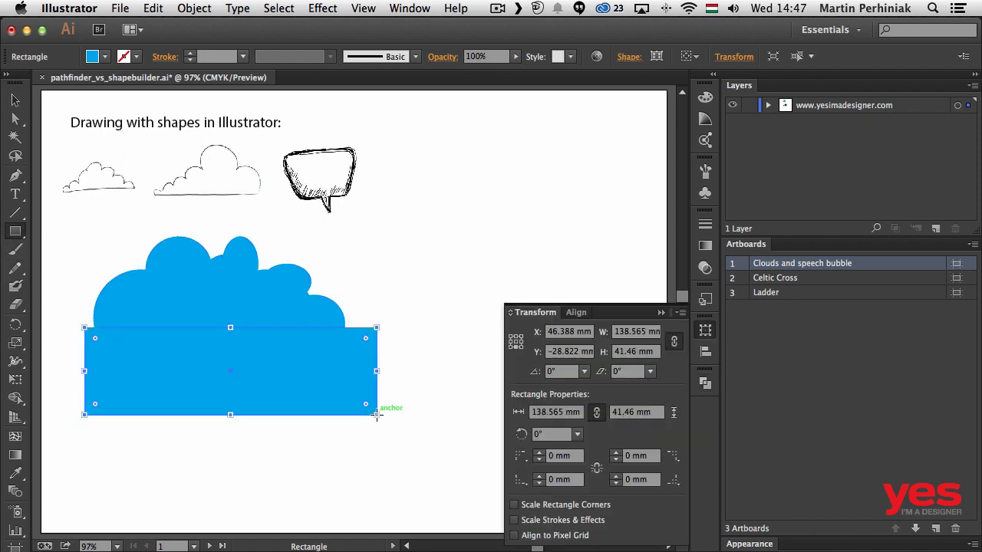
pyautogui.press('d')
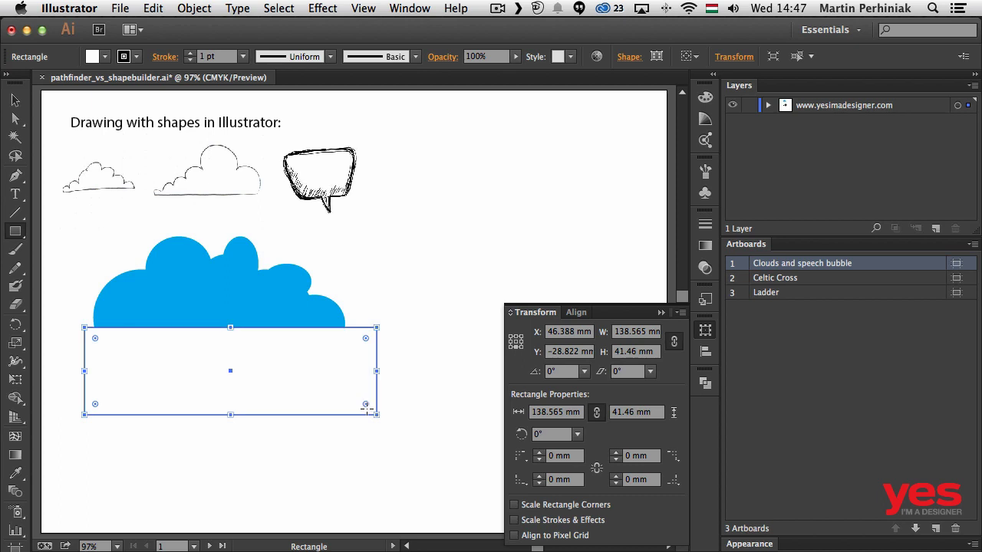
pyautogui.press('v')
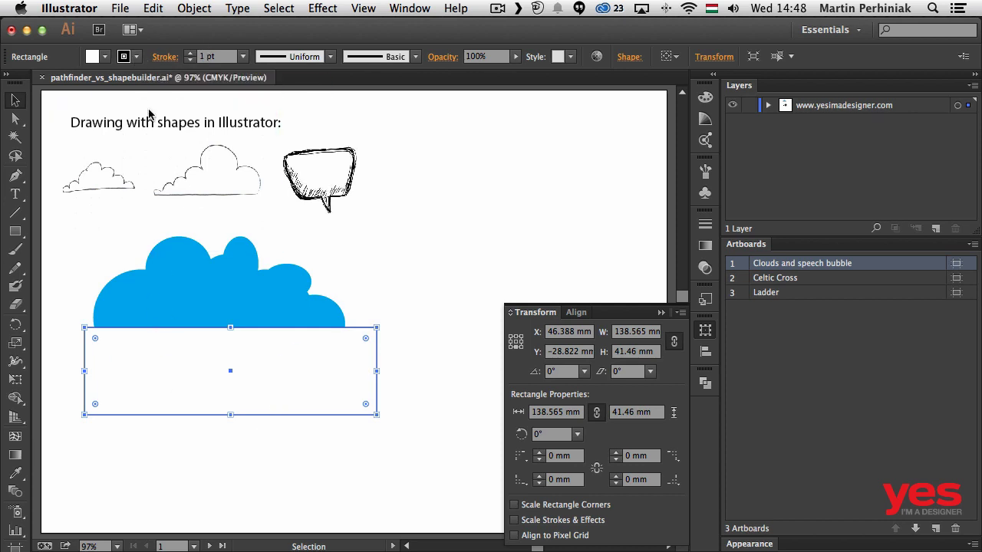
# Step: Select the cloud and rectangle together and subtract the rectangle with Pathfinder Minus Front
pyautogui.moveTo(423, 300); pyautogui.dragTo(263, 361)
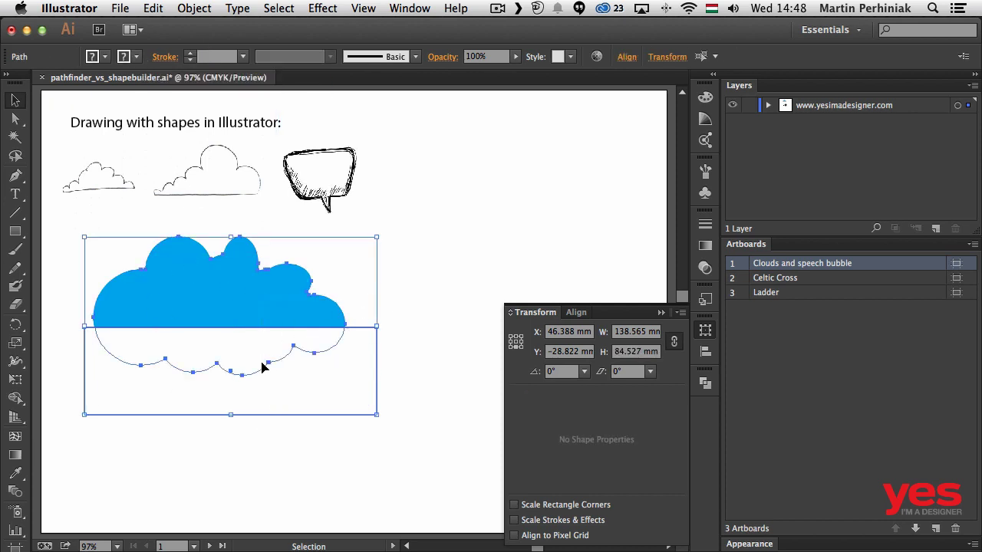
pyautogui.click(705, 383)
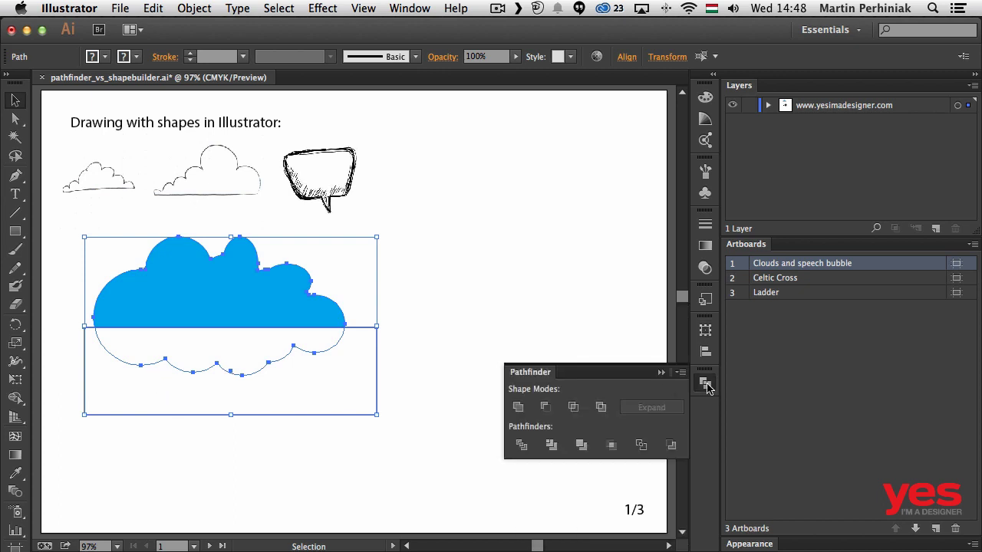
pyautogui.click(546, 408)
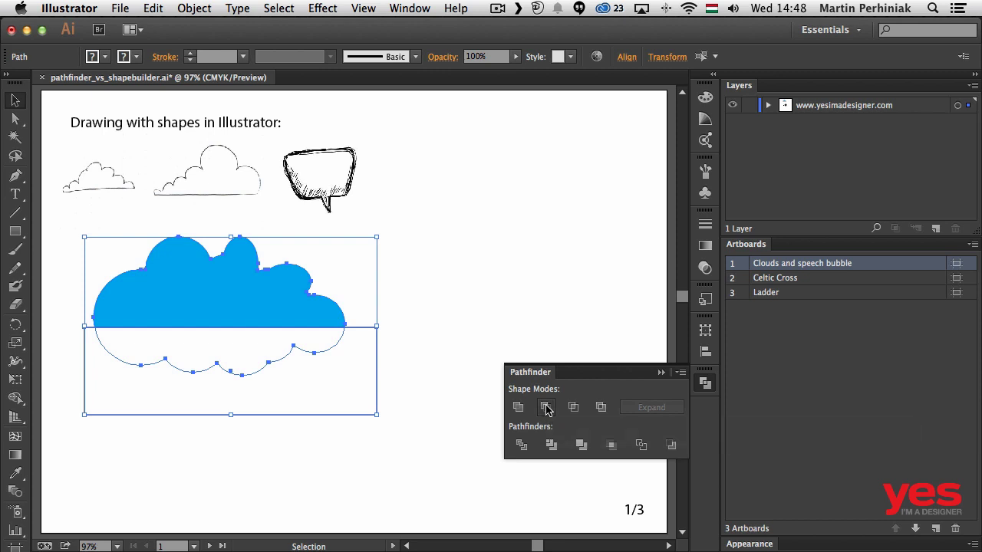
pyautogui.click(488, 290)
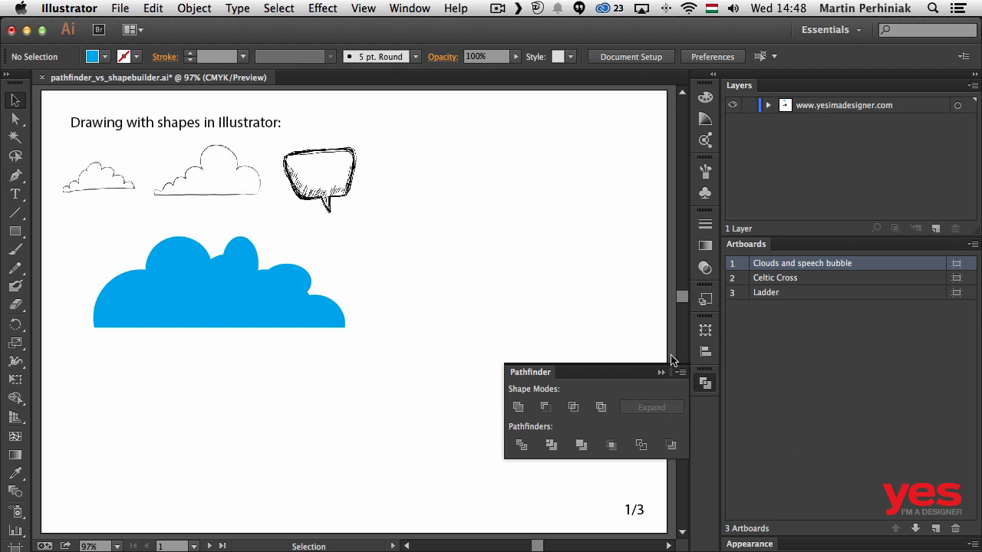
# Step: Draw an ellipse right of the cloud, then a small circle under it with a copy shifted left
pyautogui.click(705, 382)
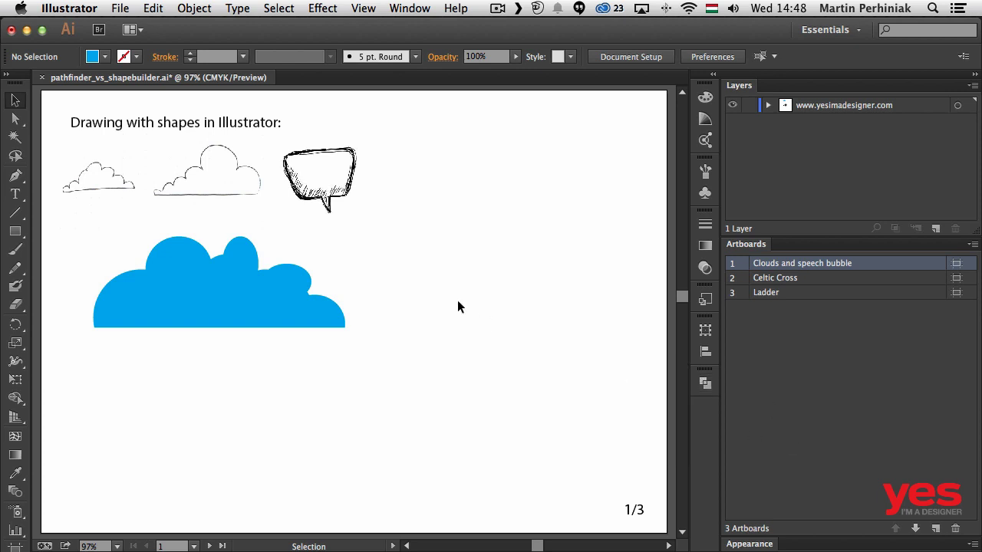
pyautogui.press('l')
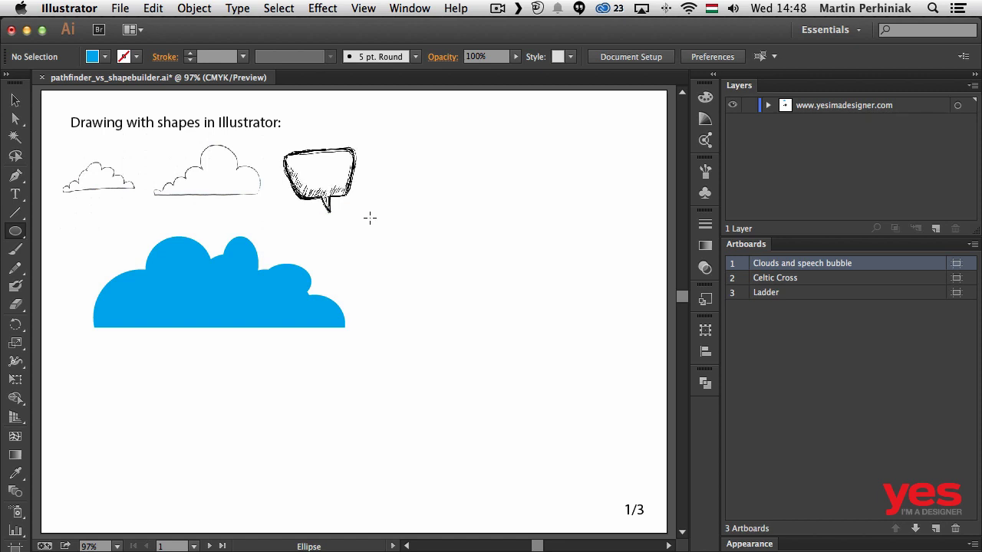
pyautogui.moveTo(410, 231); pyautogui.dragTo(578, 352)
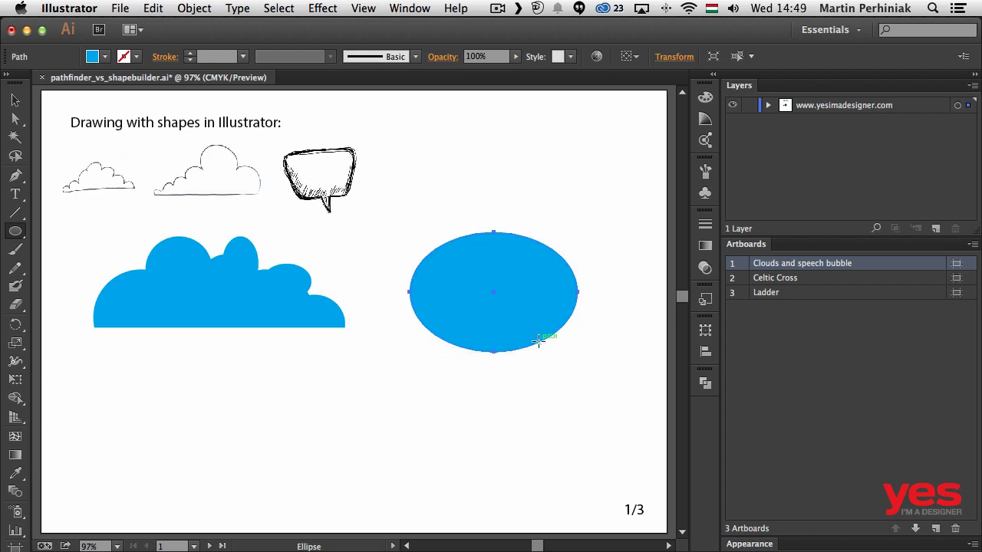
pyautogui.moveTo(464, 317); pyautogui.dragTo(491, 354)
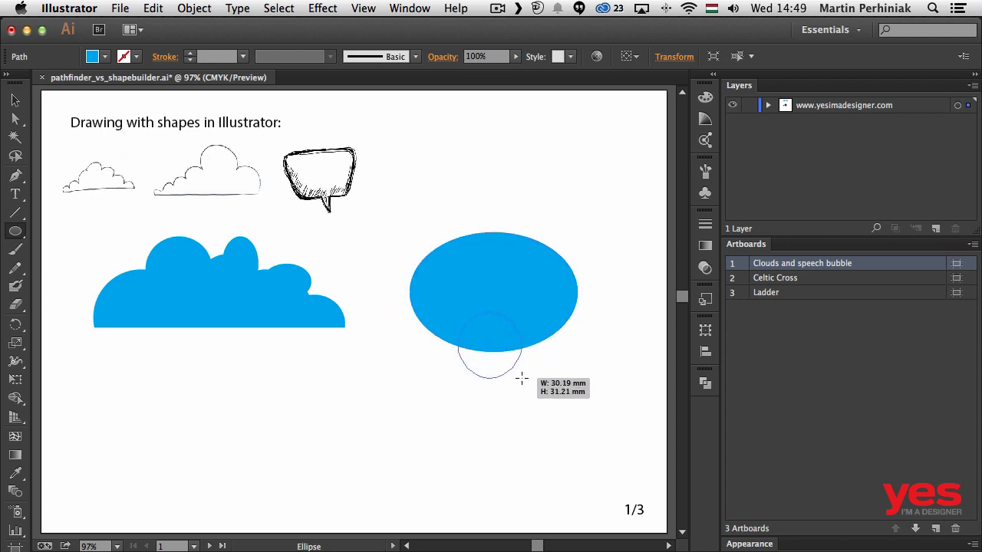
pyautogui.moveTo(522, 379); pyautogui.dragTo(531, 388)
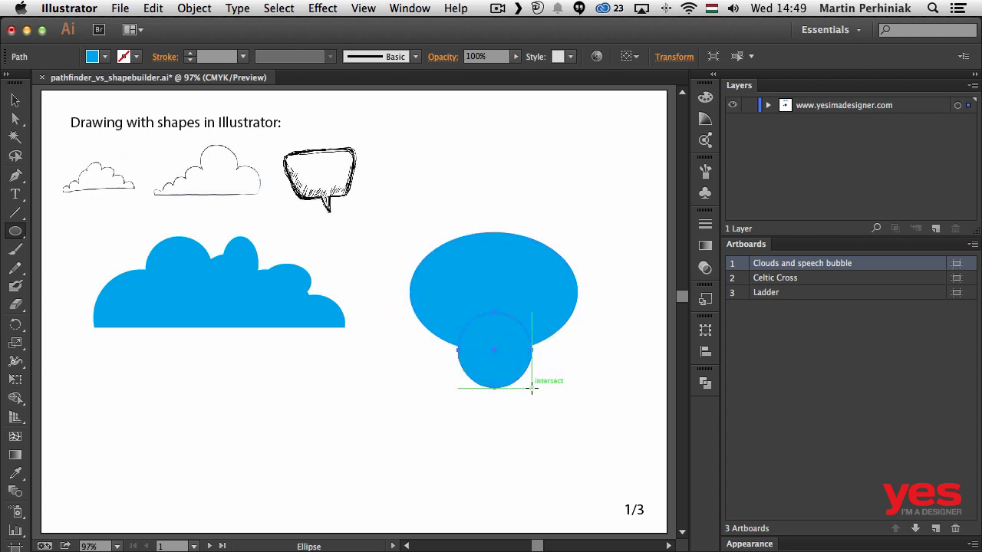
pyautogui.press('v')
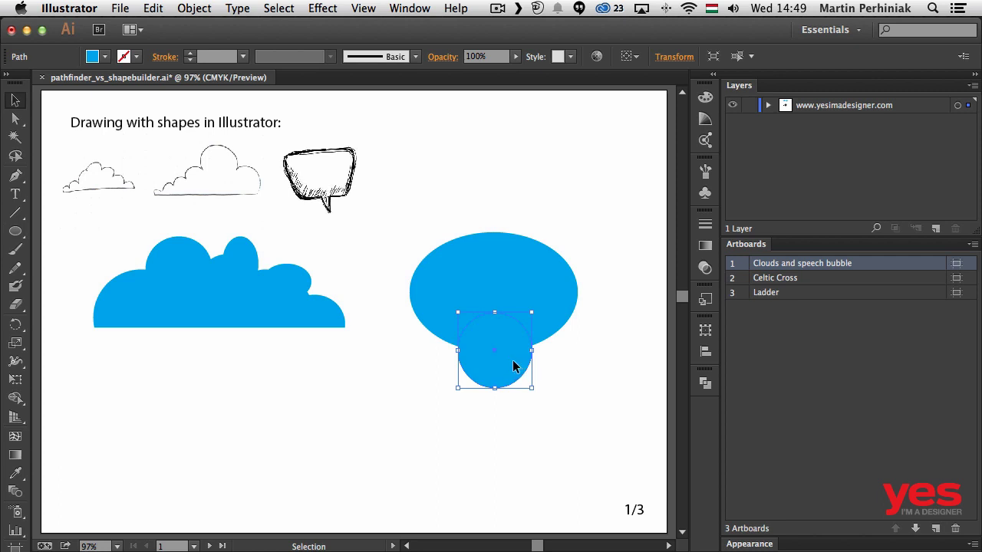
pyautogui.moveTo(515, 366); pyautogui.dragTo(501, 366)
pyautogui.click(557, 395)
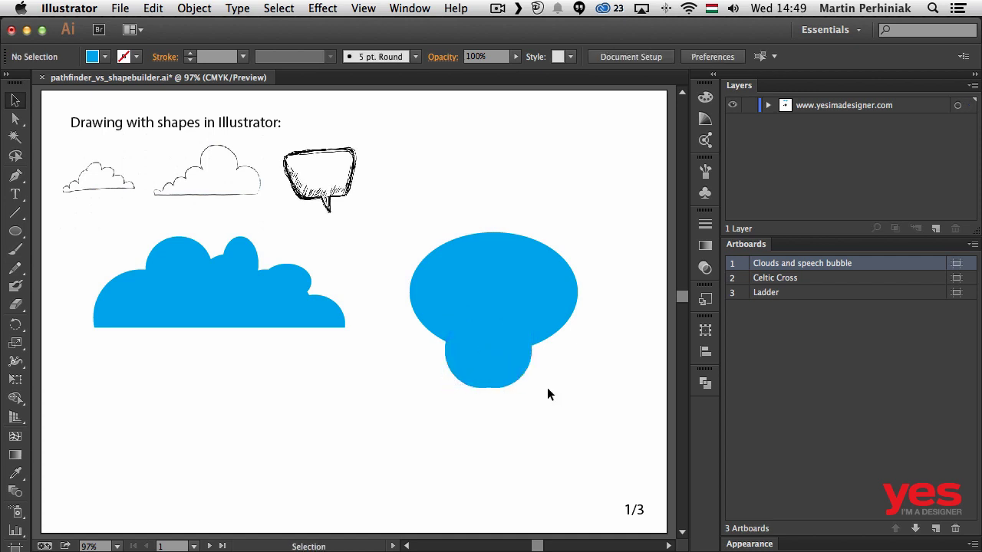
# Step: Reset the ellipse and both circles to default colours, set Fill to None, and reselect them
pyautogui.moveTo(463, 414); pyautogui.dragTo(566, 266)
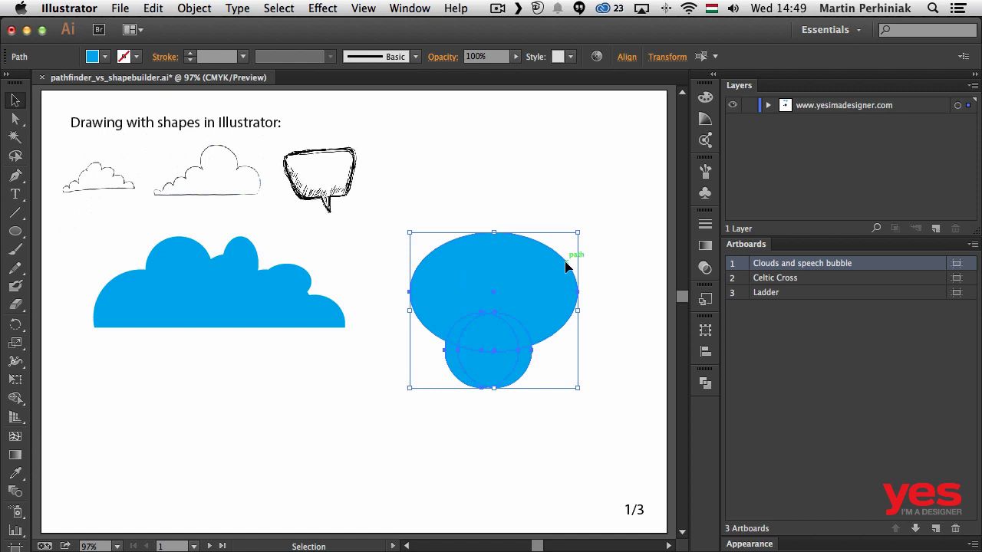
pyautogui.press('d')
pyautogui.click(593, 362)
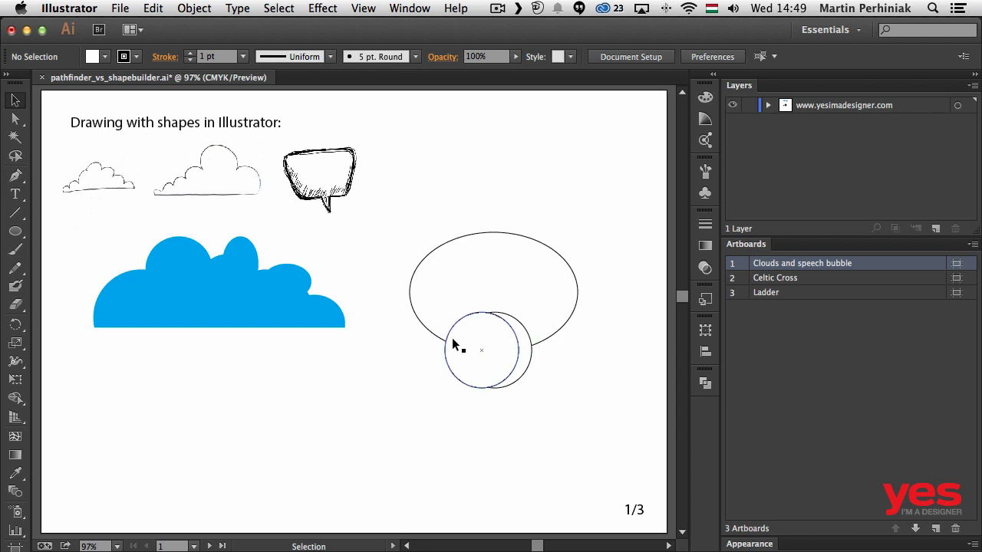
pyautogui.moveTo(387, 407); pyautogui.dragTo(570, 258)
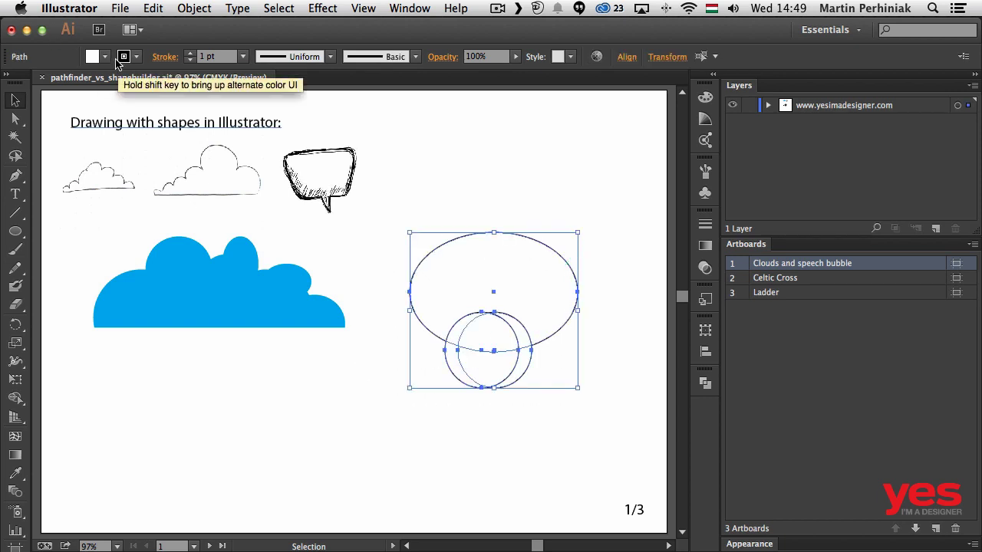
pyautogui.click(105, 58)
pyautogui.click(12, 84)
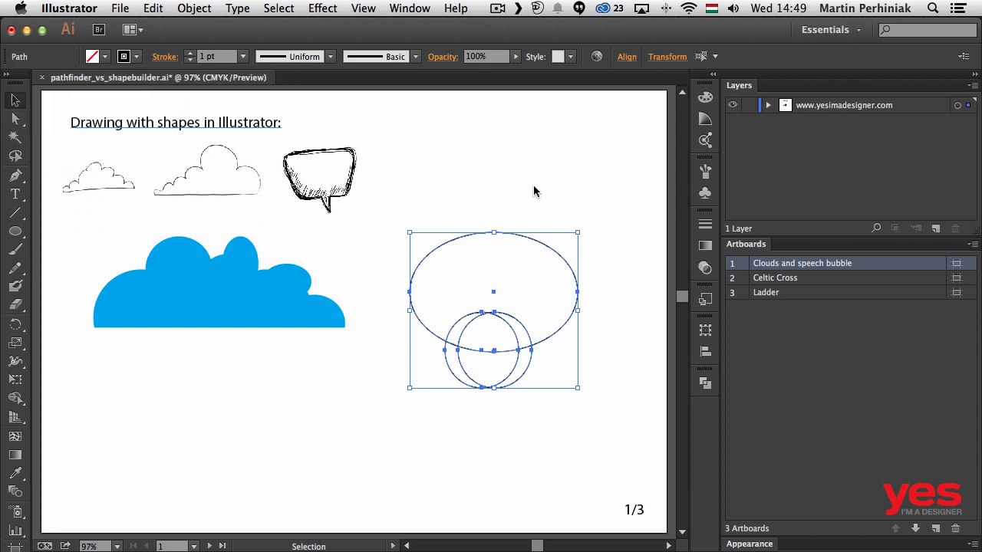
pyautogui.click(629, 275)
pyautogui.moveTo(398, 391); pyautogui.dragTo(596, 178)
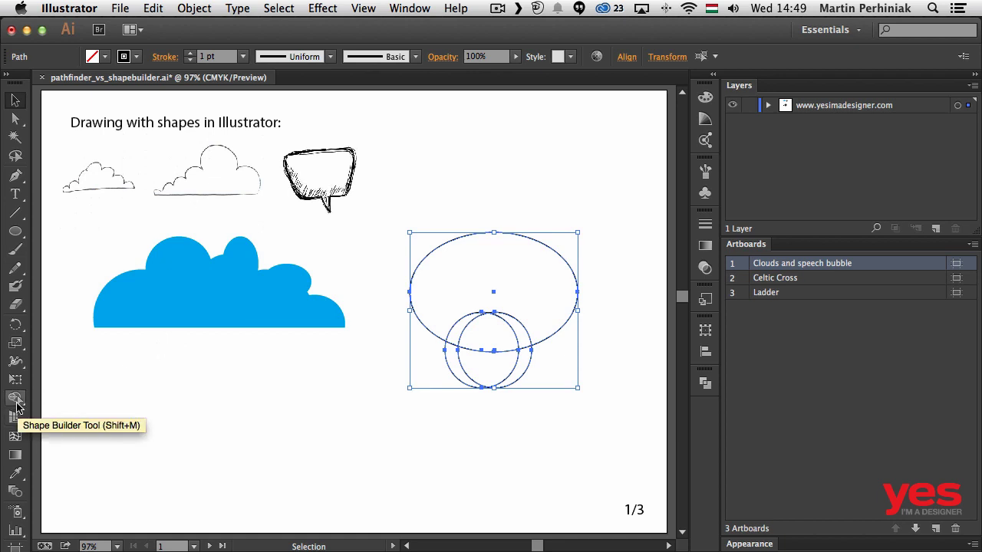
# Step: Using Shape Builder, merge the ellipse with the lens between the circles and trim the crescents into a tail
pyautogui.hotkey('shift', 'm')
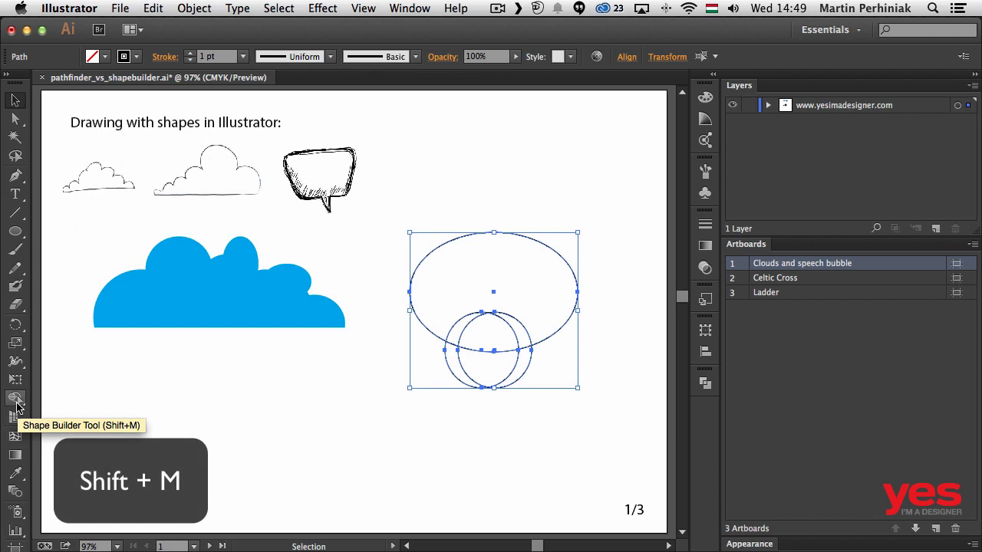
pyautogui.click(16, 399)
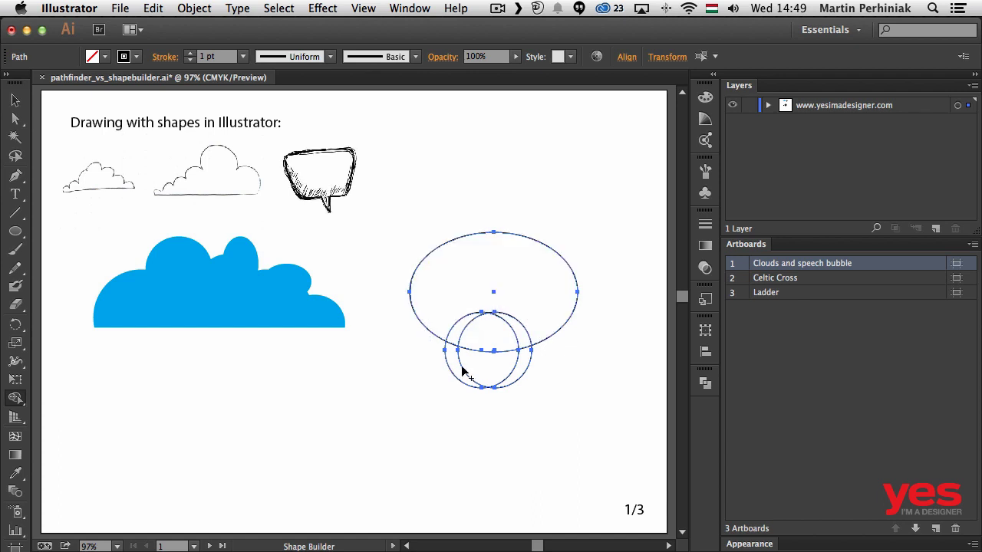
pyautogui.moveTo(440, 298)
pyautogui.mouseDown()
pyautogui.moveTo(478, 329)
pyautogui.moveTo(520, 331)
pyautogui.moveTo(527, 321)
pyautogui.moveTo(529, 360)
pyautogui.mouseUp()
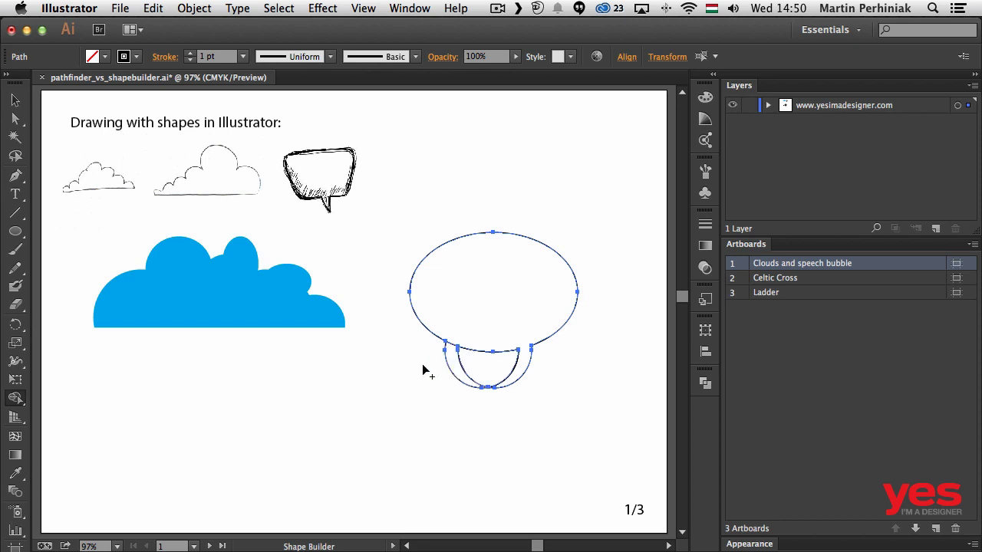
pyautogui.moveTo(423, 366); pyautogui.dragTo(491, 368)
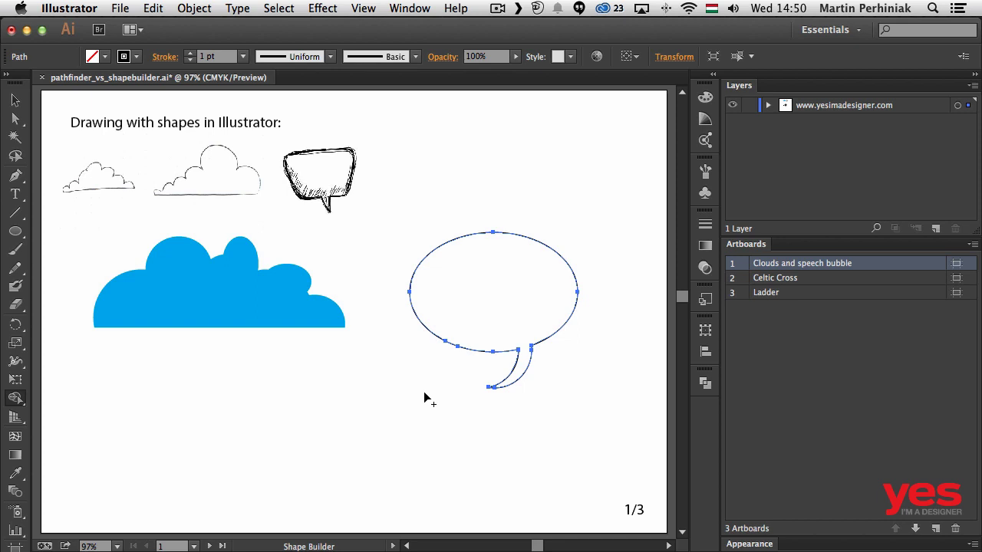
pyautogui.press('v')
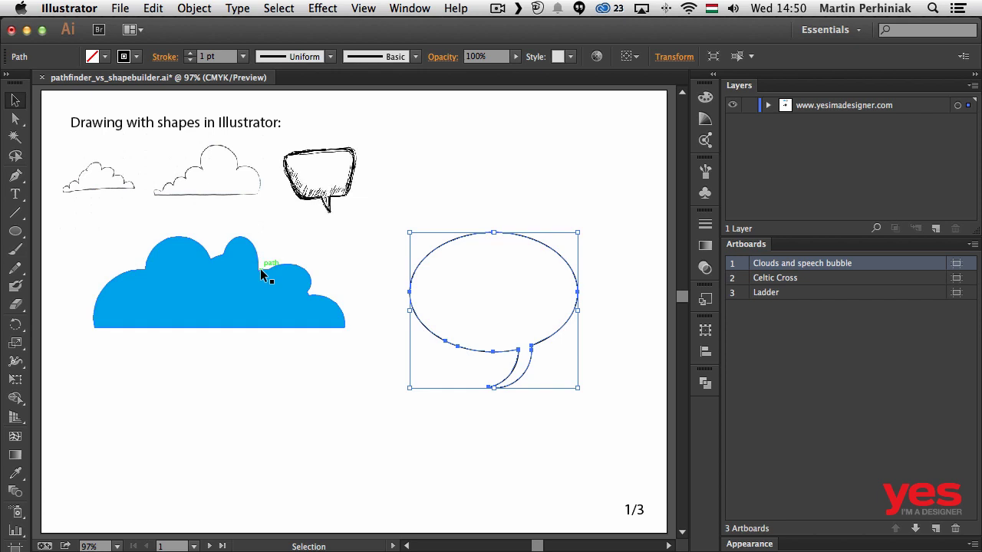
pyautogui.click(705, 382)
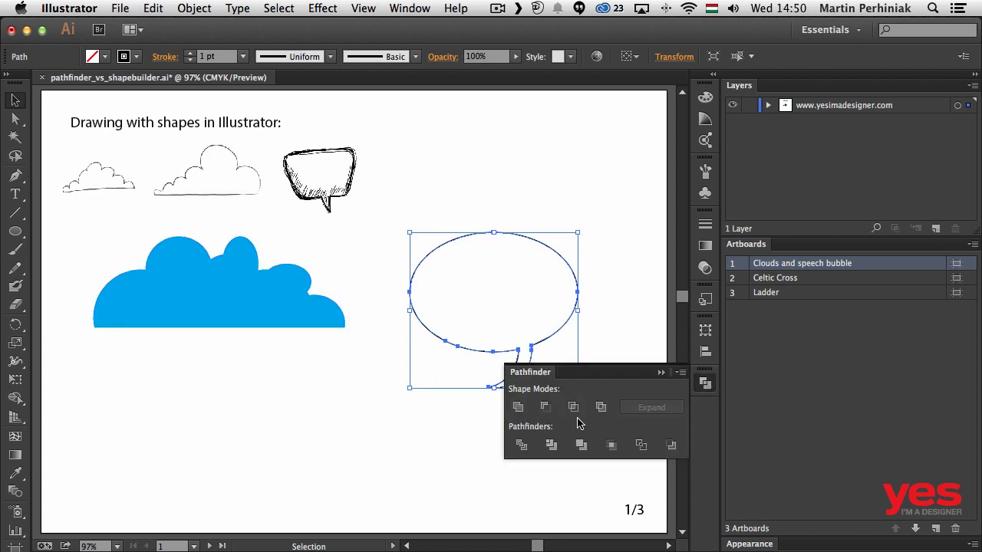
pyautogui.click(706, 385)
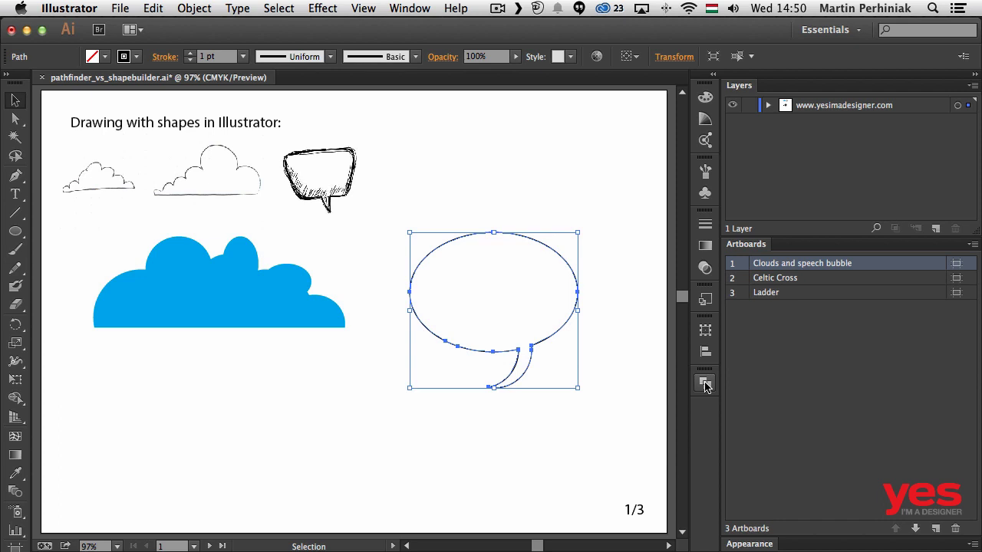
# Step: Go to the Celtic Cross artboard, move the whole cross slightly right, and reselect it
pyautogui.doubleClick(823, 281)
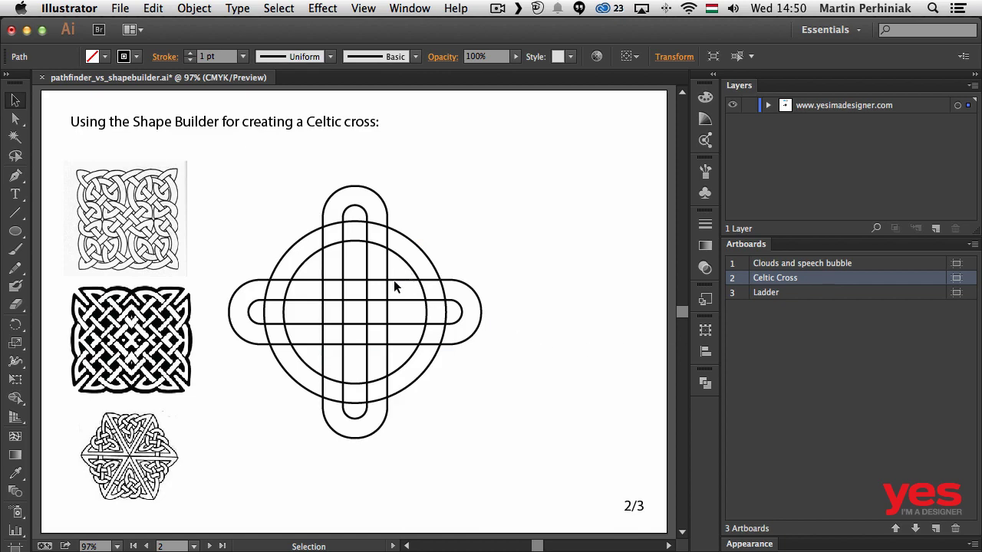
pyautogui.click(394, 281)
pyautogui.moveTo(463, 186); pyautogui.dragTo(223, 466)
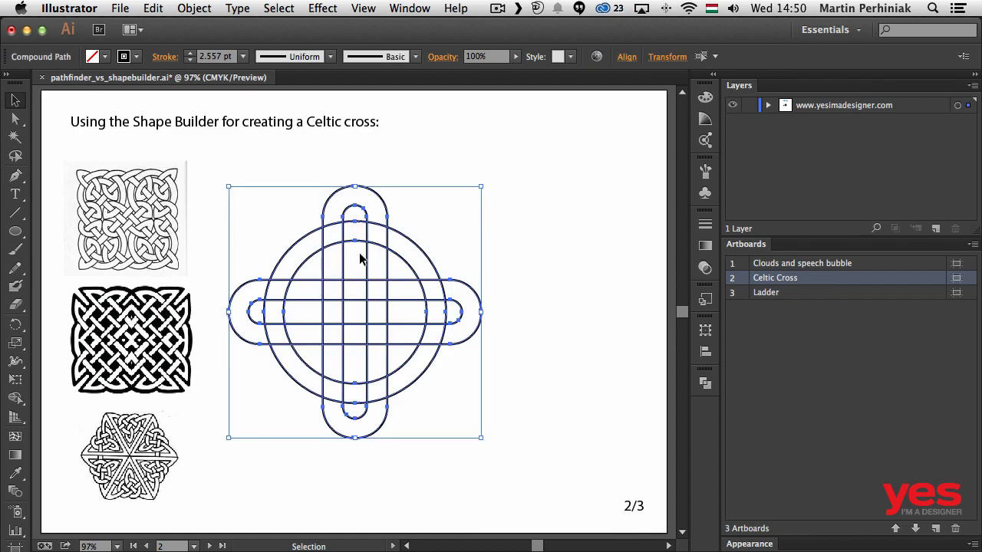
pyautogui.moveTo(353, 282); pyautogui.dragTo(410, 278)
pyautogui.click(563, 307)
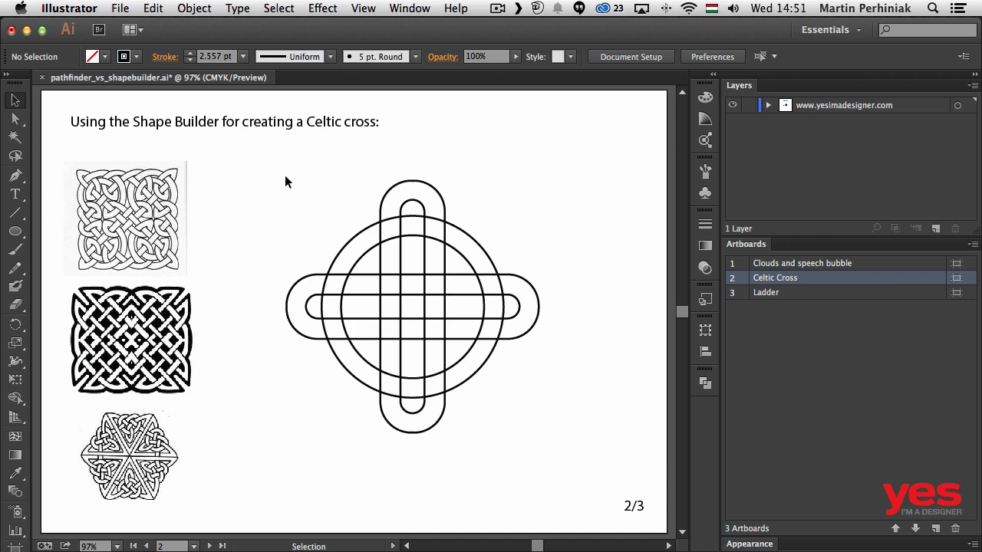
pyautogui.moveTo(301, 198); pyautogui.dragTo(563, 436)
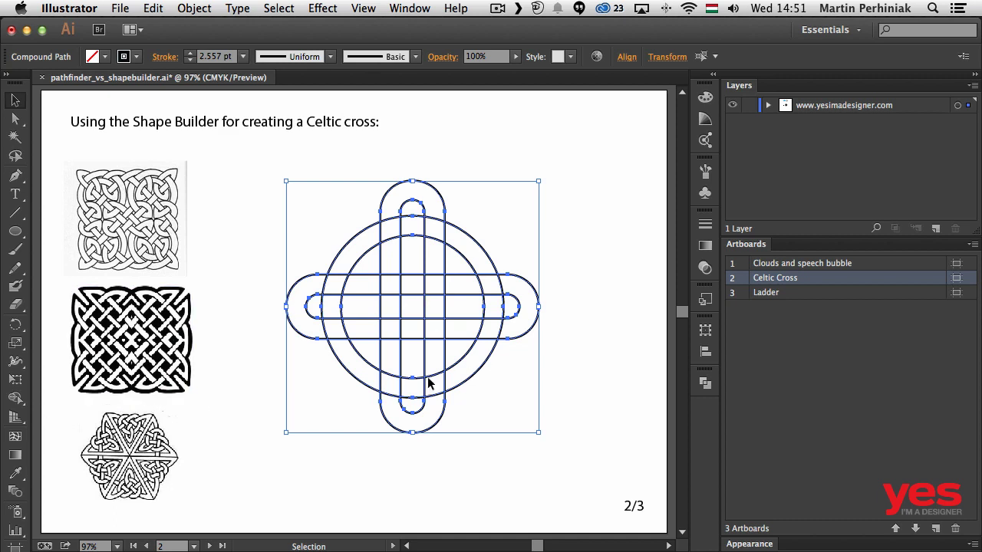
# Step: Activate the Shape Builder tool with the Celtic cross still selected
pyautogui.click(17, 399)
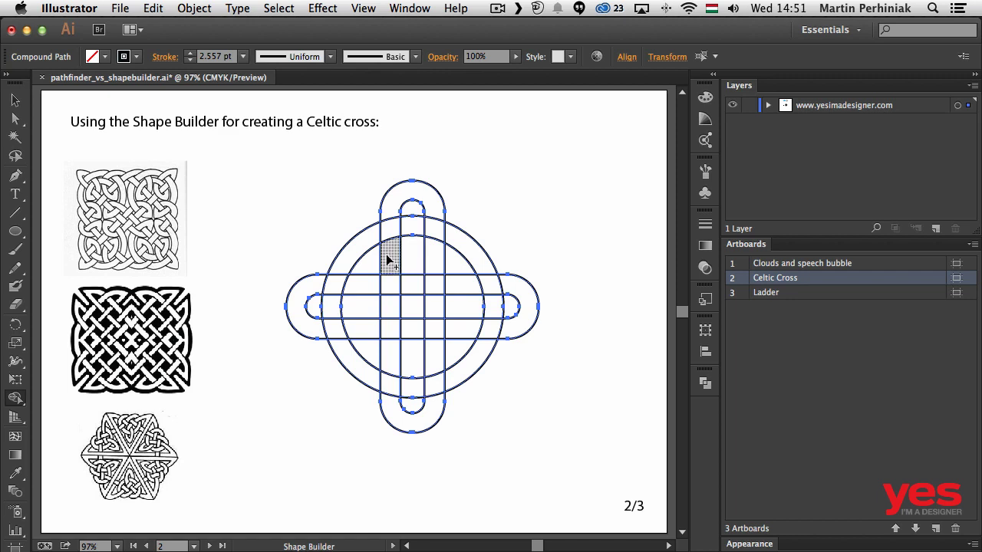
# Step: Merge the left, lower-right and right strips with the top, left, bottom and right loops
pyautogui.moveTo(386, 259); pyautogui.dragTo(398, 210)
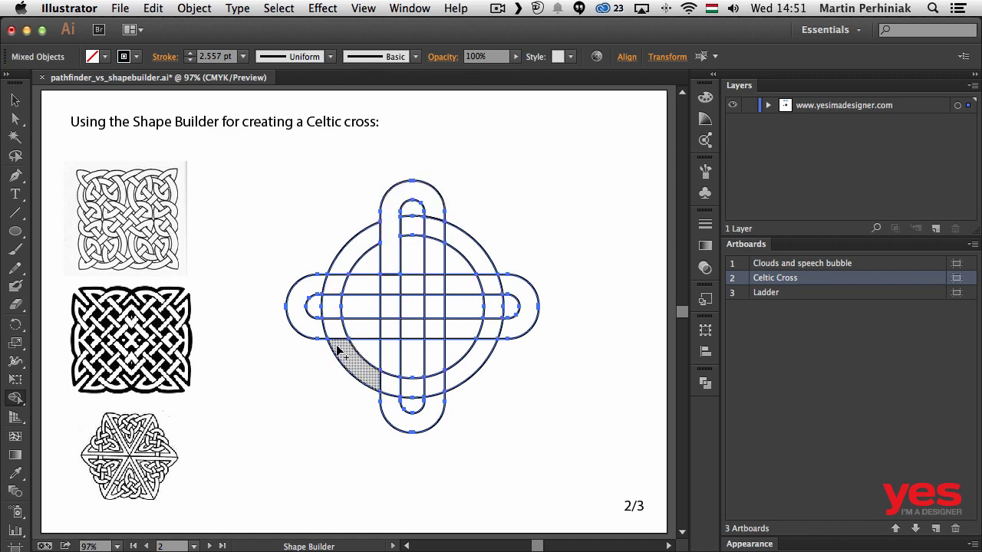
pyautogui.moveTo(360, 332); pyautogui.dragTo(309, 332)
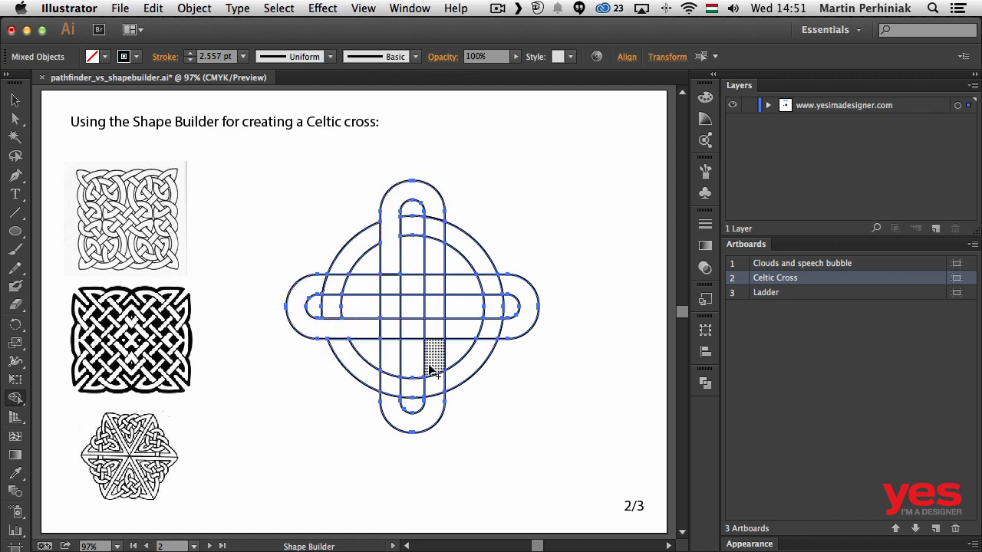
pyautogui.moveTo(431, 369); pyautogui.dragTo(432, 419)
pyautogui.moveTo(459, 286)
pyautogui.mouseDown()
pyautogui.moveTo(517, 287)
pyautogui.moveTo(534, 305)
pyautogui.mouseUp()
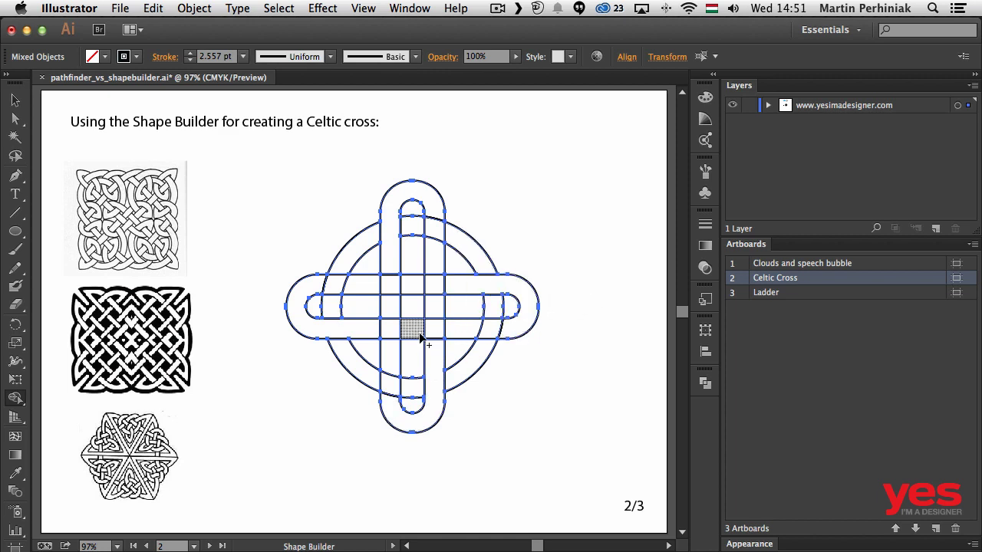
# Step: Merge the four ring segments and the pieces of the lower and central vertical strips and right band
pyautogui.moveTo(478, 356); pyautogui.dragTo(495, 314)
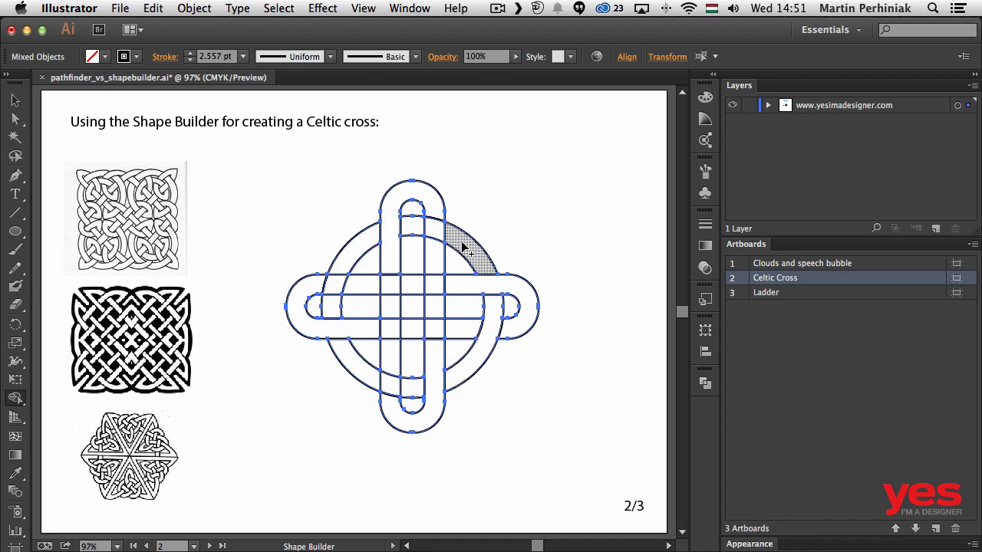
pyautogui.moveTo(463, 245); pyautogui.dragTo(407, 221)
pyautogui.moveTo(345, 234); pyautogui.dragTo(331, 307)
pyautogui.moveTo(373, 376); pyautogui.dragTo(441, 393)
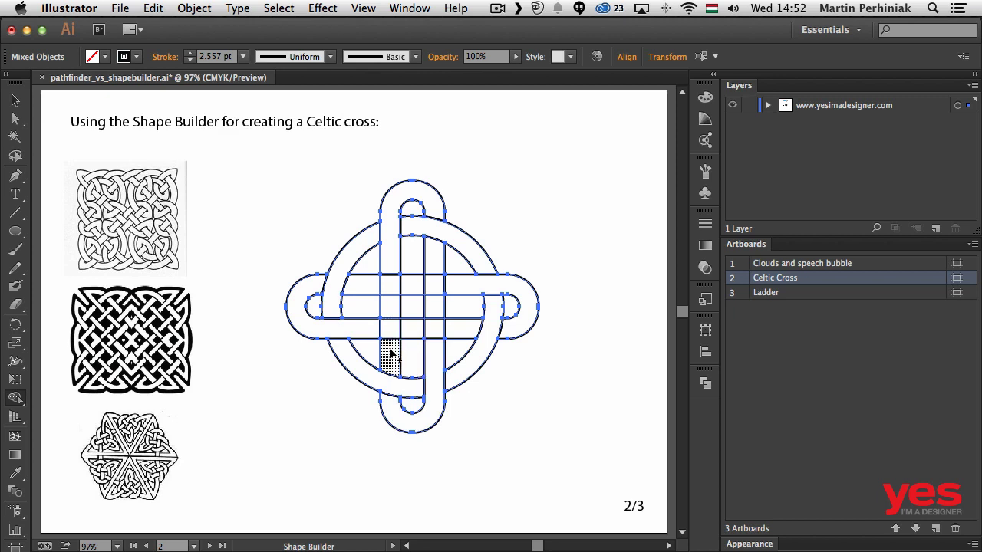
pyautogui.moveTo(390, 349)
pyautogui.mouseDown()
pyautogui.moveTo(391, 306)
pyautogui.moveTo(443, 329)
pyautogui.moveTo(475, 330)
pyautogui.mouseUp()
pyautogui.moveTo(434, 262); pyautogui.dragTo(437, 313)
pyautogui.moveTo(350, 281); pyautogui.dragTo(419, 289)
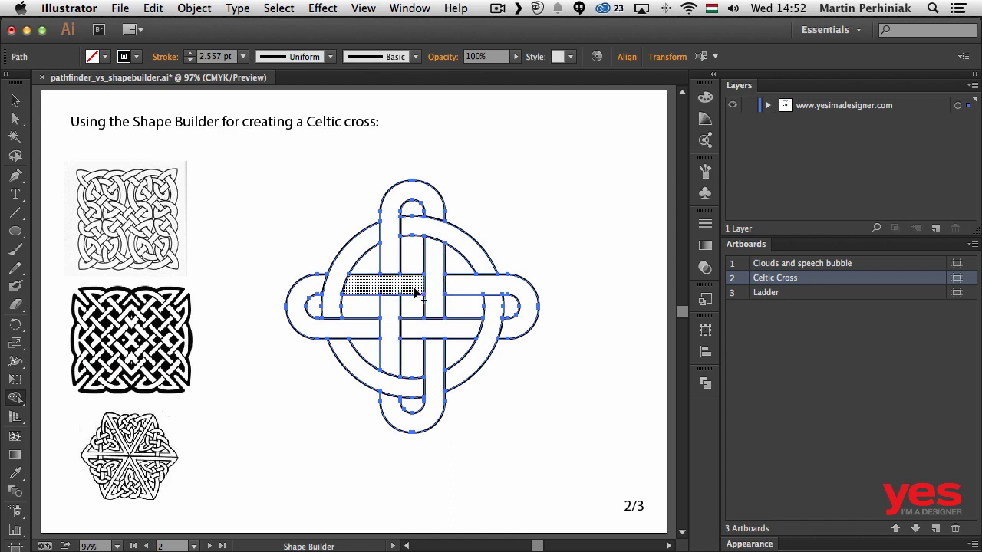
# Step: Review the finished knot, marquee-select all its paths, and open the Shape Builder tool flyout
pyautogui.press('v')
pyautogui.click(617, 338)
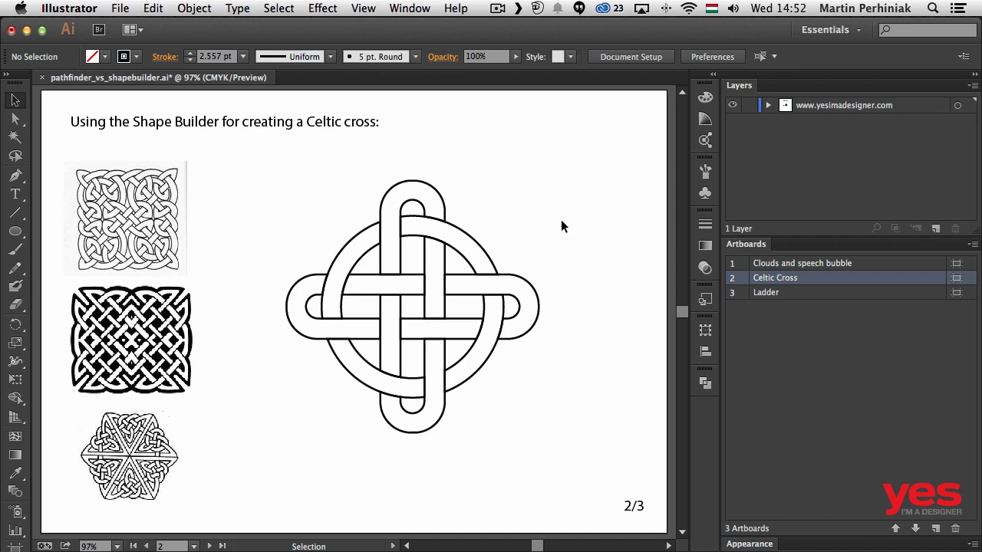
pyautogui.press('super+a')
pyautogui.click(619, 342)
pyautogui.moveTo(575, 399); pyautogui.dragTo(287, 166)
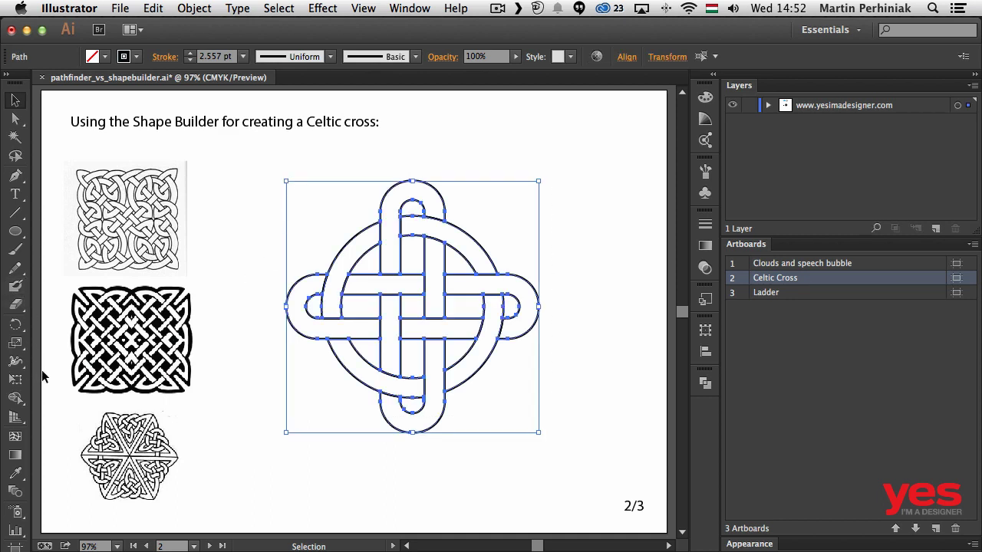
pyautogui.click(15, 398)
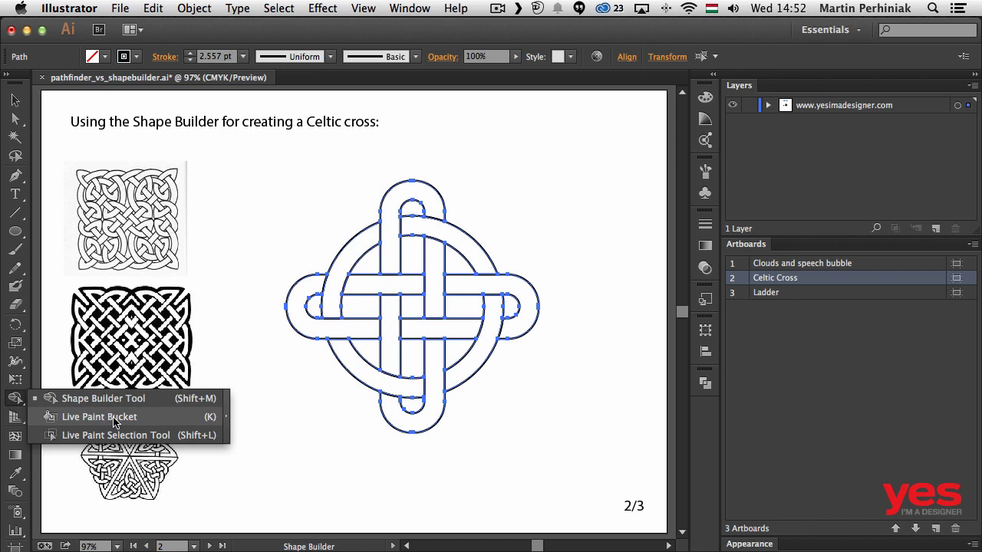
# Step: With the Live Paint Bucket set to black, fill the cross's left, lower and central gaps
pyautogui.click(146, 418)
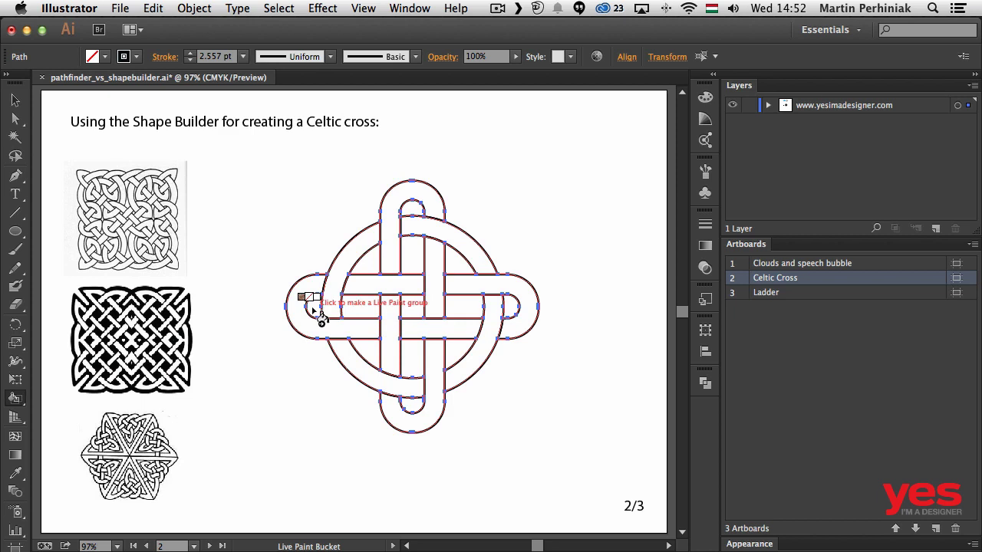
pyautogui.press('Right')
pyautogui.press('Right')
pyautogui.click(317, 310)
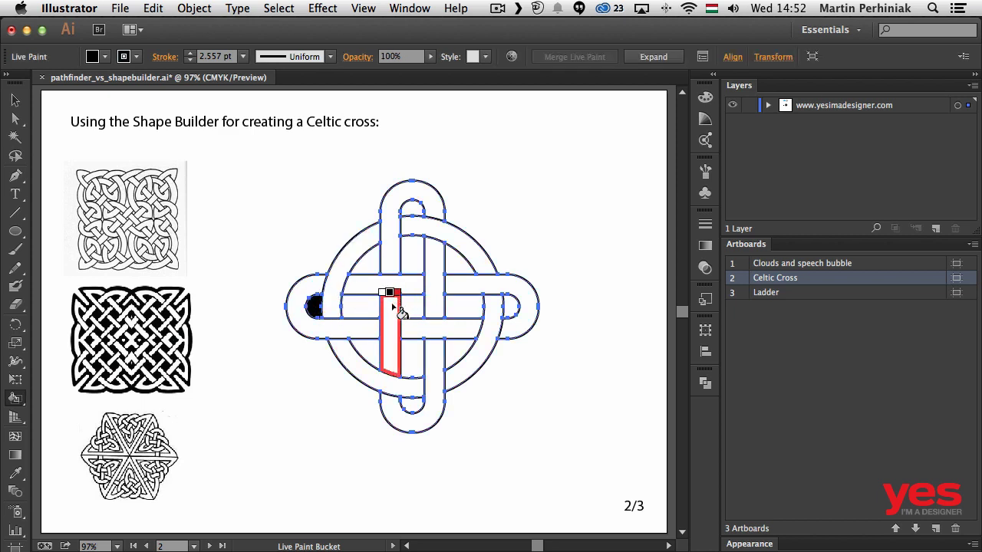
pyautogui.click(360, 307)
pyautogui.click(367, 351)
pyautogui.click(412, 359)
pyautogui.click(419, 413)
pyautogui.click(415, 311)
# Step: Fill the remaining right, upper and top-loop gaps of the cross black
pyautogui.click(464, 310)
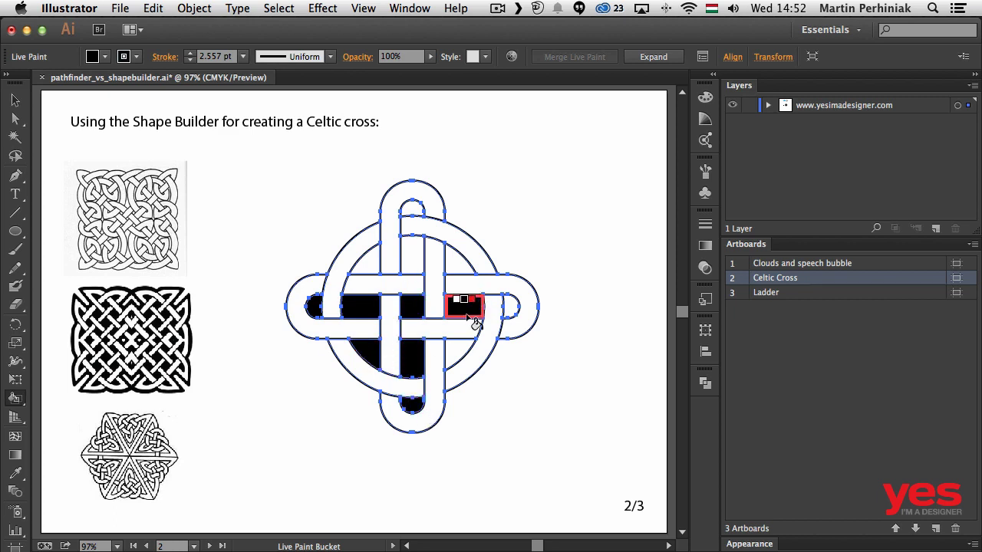
pyautogui.click(464, 353)
pyautogui.click(512, 307)
pyautogui.click(451, 256)
pyautogui.click(412, 251)
pyautogui.click(371, 260)
pyautogui.click(414, 211)
# Step: Paint the four arcs of the ring red
pyautogui.press('Right')
pyautogui.press('Right')
pyautogui.press('Left')
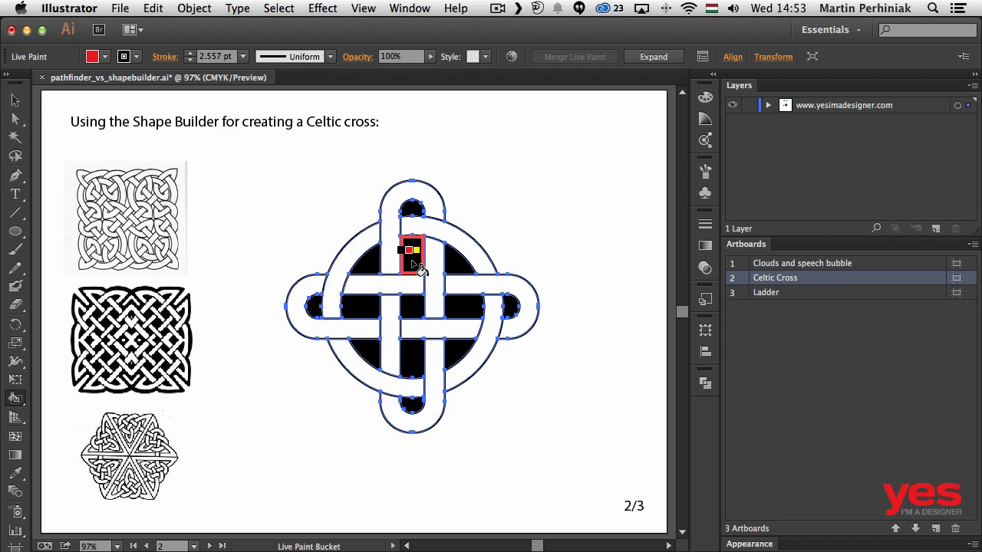
pyautogui.click(347, 267)
pyautogui.click(371, 380)
pyautogui.click(467, 333)
pyautogui.click(467, 246)
# Step: Paint the vertical loop yellow: top loop, bottom loop and vertical band segments
pyautogui.press('Right')
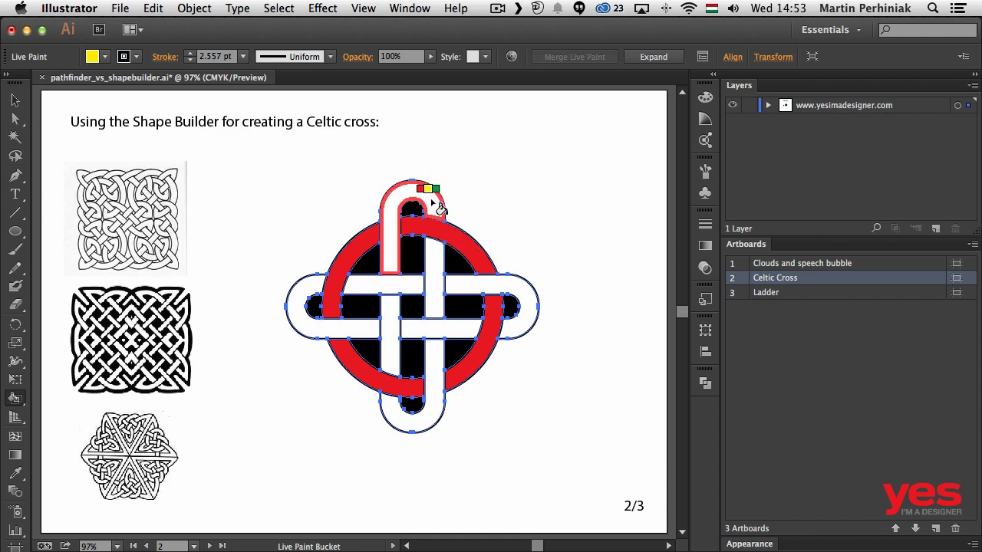
pyautogui.click(441, 207)
pyautogui.click(390, 311)
pyautogui.click(391, 356)
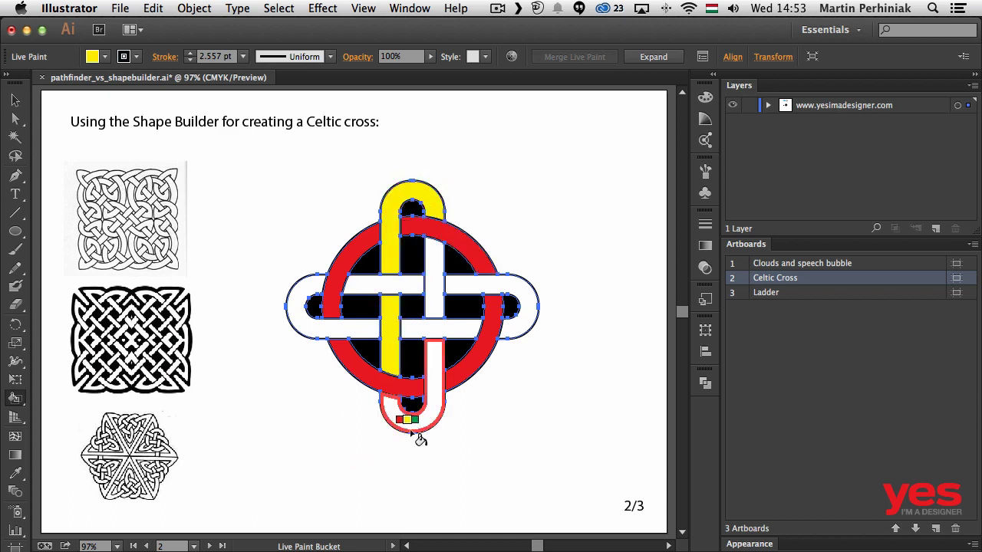
pyautogui.click(420, 429)
pyautogui.click(434, 270)
# Step: Paint the horizontal loop and its band segments blue, then deselect the finished cross
pyautogui.press('Right')
pyautogui.press('Right')
pyautogui.click(368, 282)
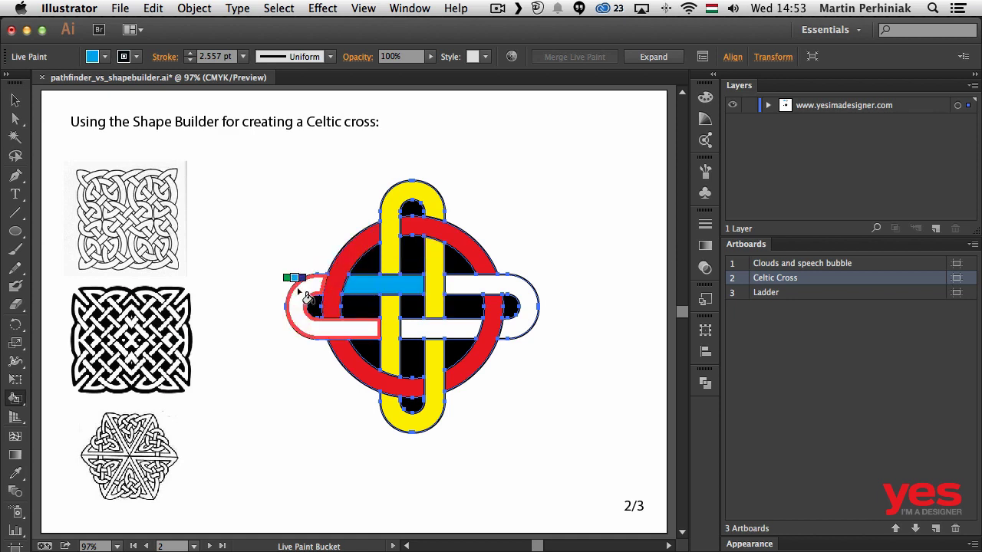
pyautogui.click(306, 298)
pyautogui.click(441, 329)
pyautogui.click(528, 300)
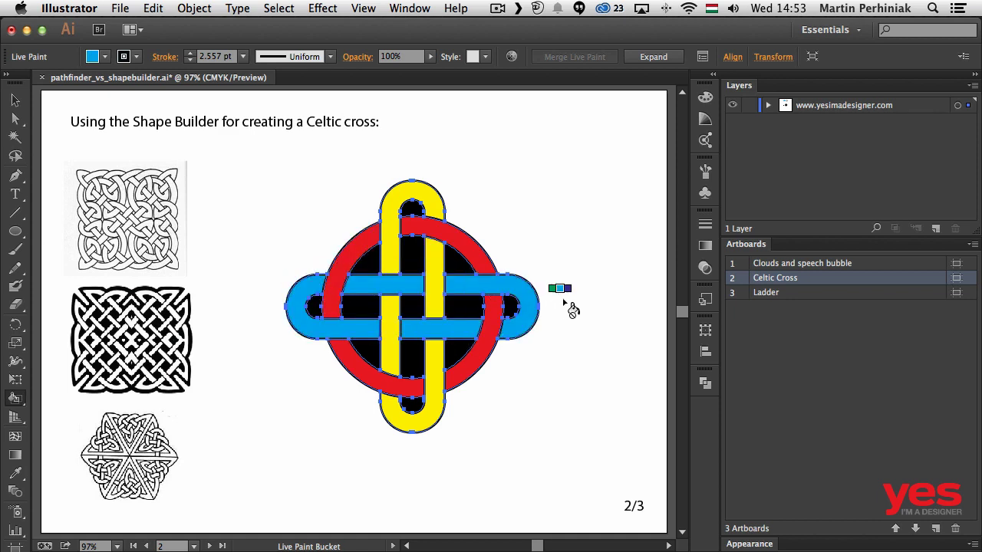
pyautogui.press('v')
pyautogui.click(572, 202)
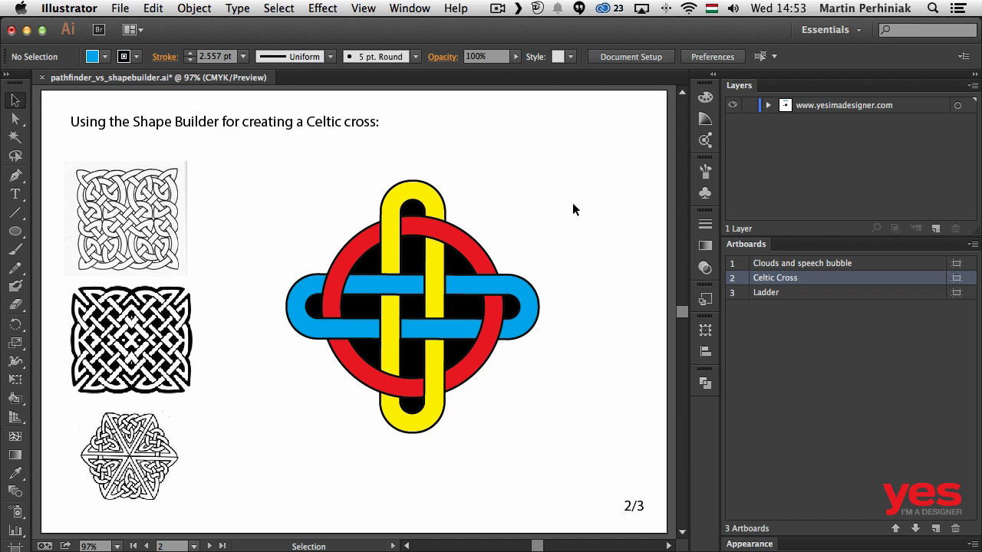
# Step: Switch to the 'Ladder' artboard in the Artboards panel
pyautogui.doubleClick(768, 292)
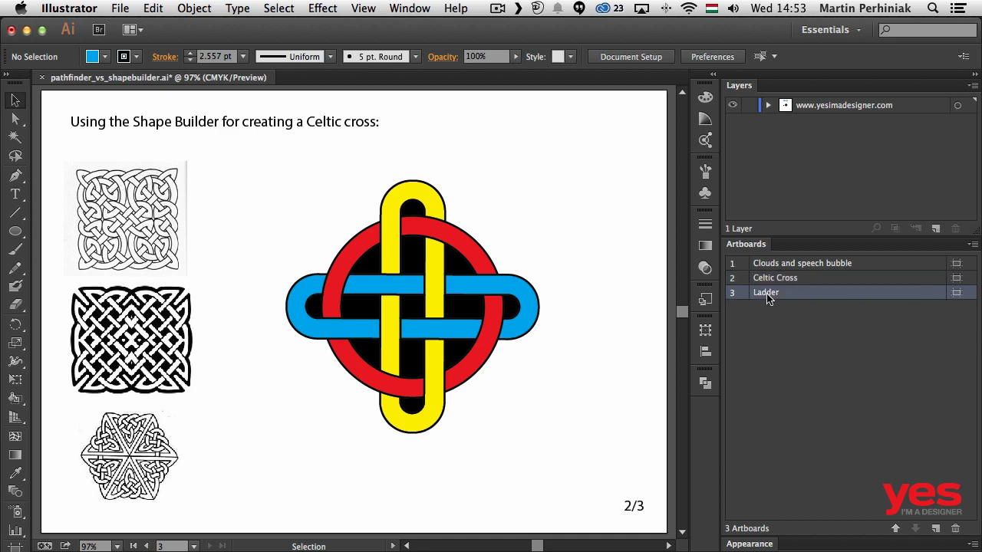
# Step: Draw a tall stroke-less rectangle as the left rail and Alt-drag a copy right as the second rail
pyautogui.doubleClick(929, 298)
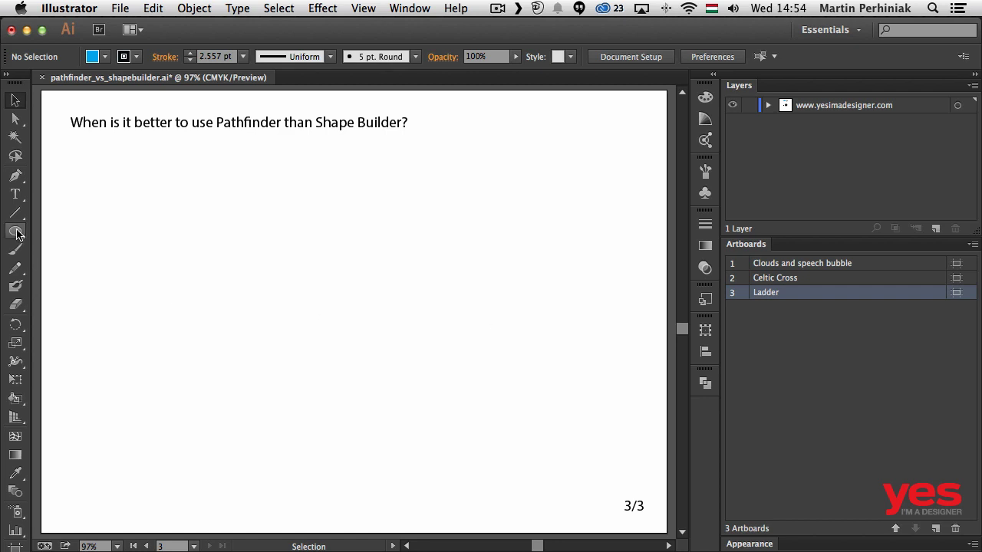
pyautogui.press('m')
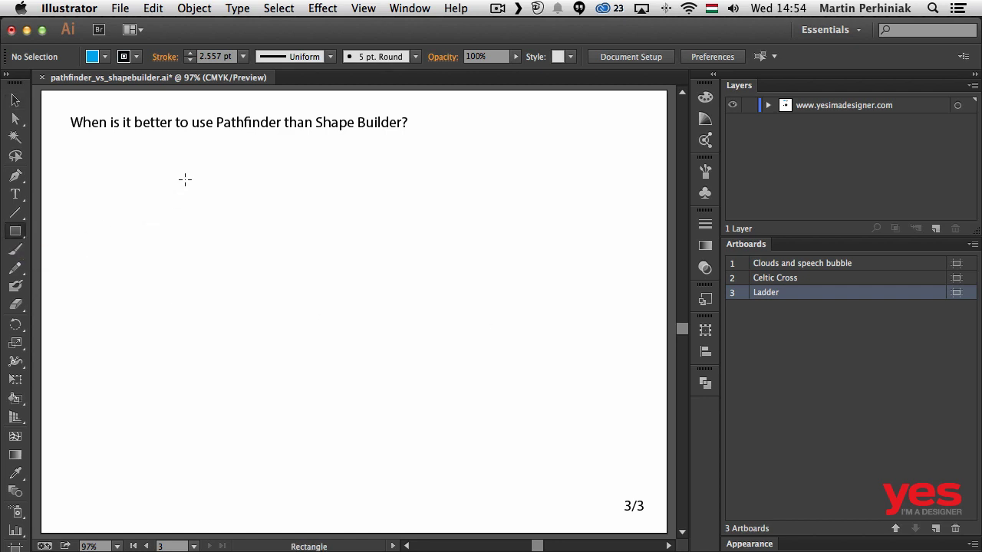
pyautogui.moveTo(183, 154); pyautogui.dragTo(196, 506)
pyautogui.click(92, 56)
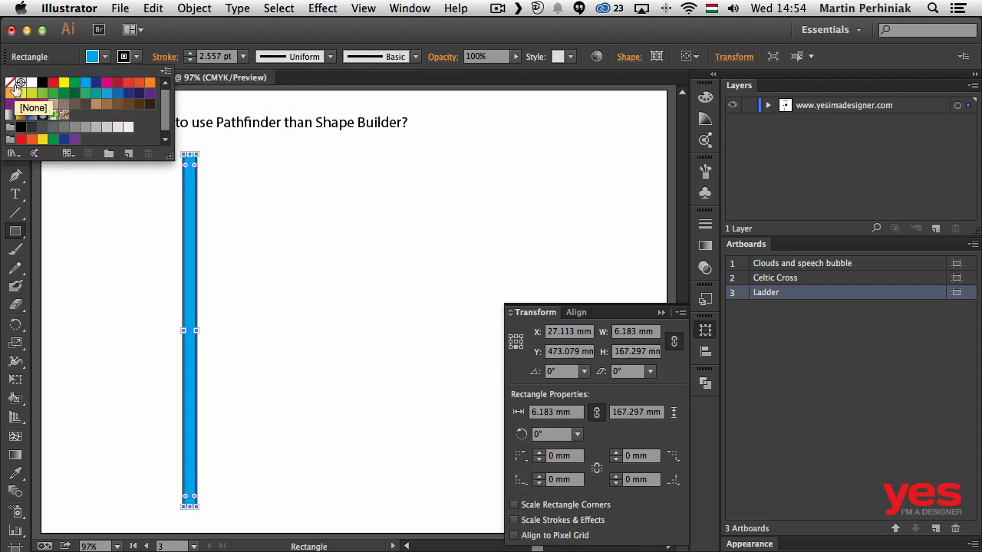
pyautogui.click(13, 86)
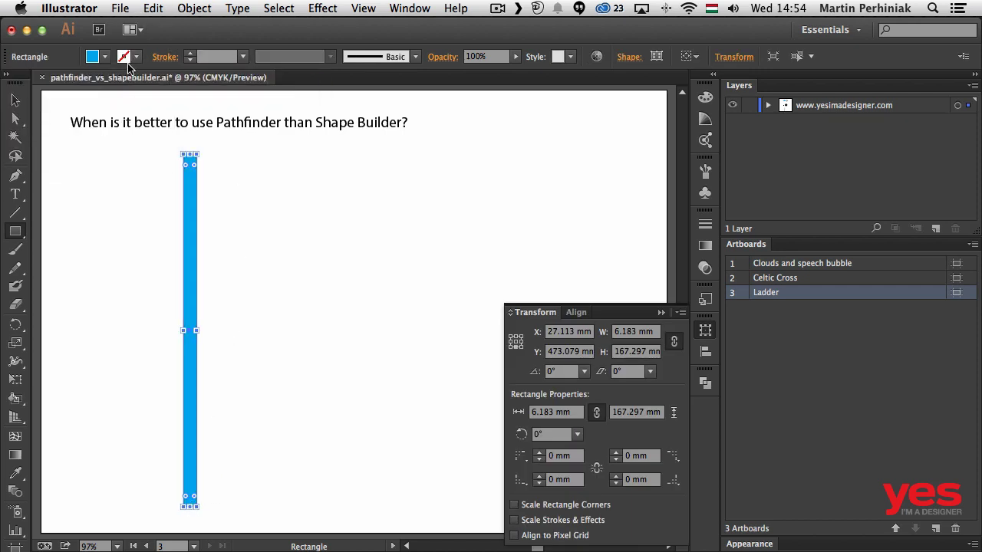
pyautogui.press('v')
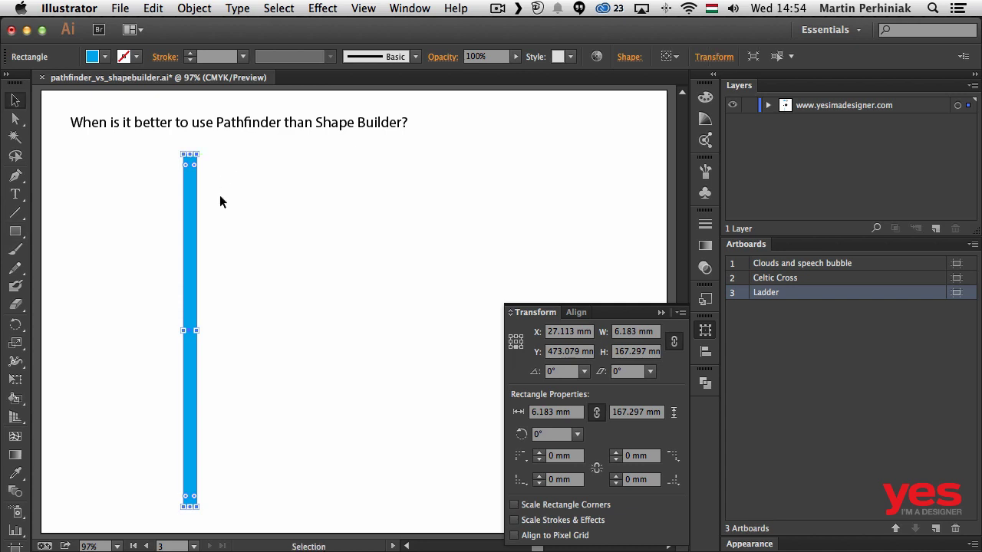
pyautogui.moveTo(190, 226); pyautogui.dragTo(263, 227)
# Step: Draw the first rung between the rails and repeat it down the ladder with Cmd+D
pyautogui.press('m')
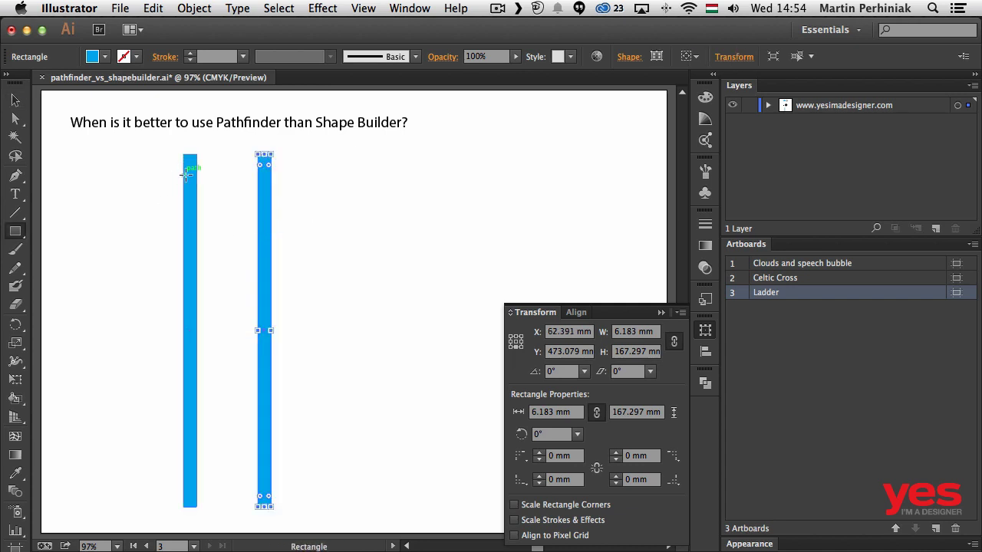
pyautogui.moveTo(183, 175); pyautogui.dragTo(241, 217)
pyautogui.press('v')
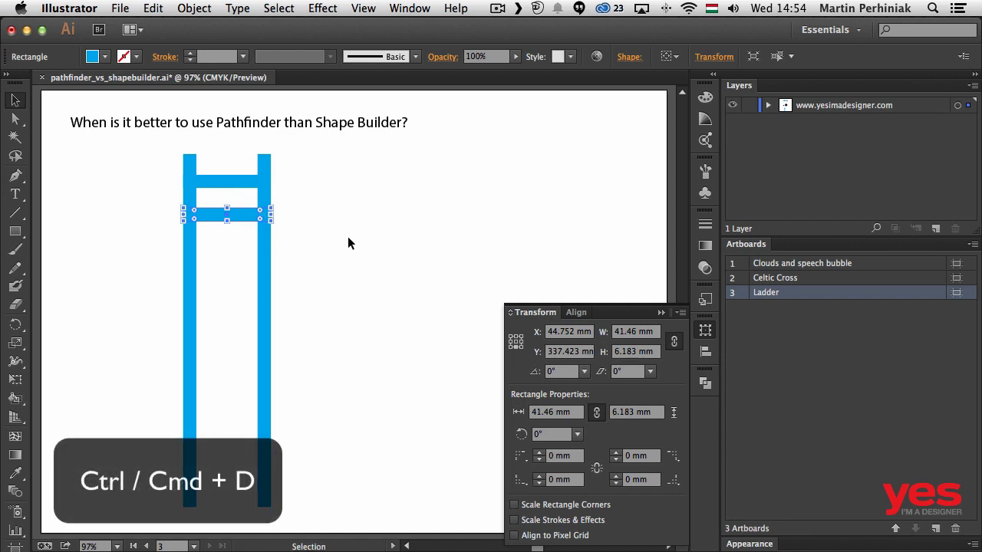
pyautogui.press('super+d')
pyautogui.press('super+d')
pyautogui.press('super+d')
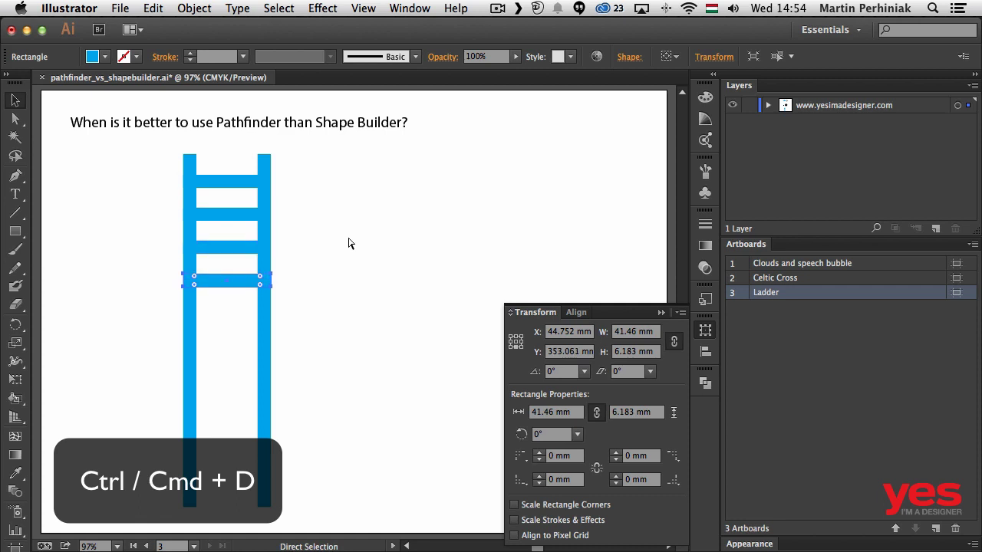
pyautogui.press('super+d')
pyautogui.press('super+d')
pyautogui.press('super+d')
pyautogui.press('super+d')
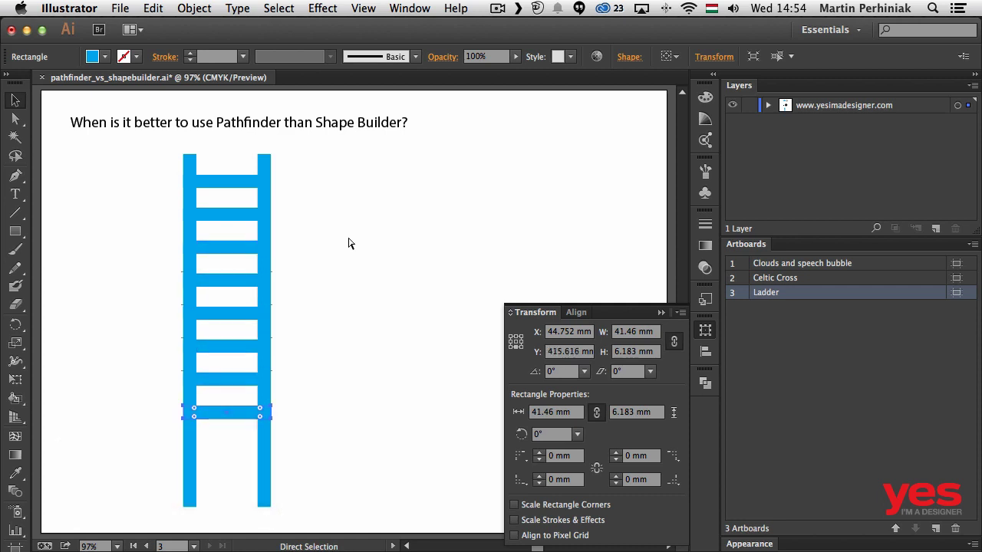
pyautogui.press('super+d')
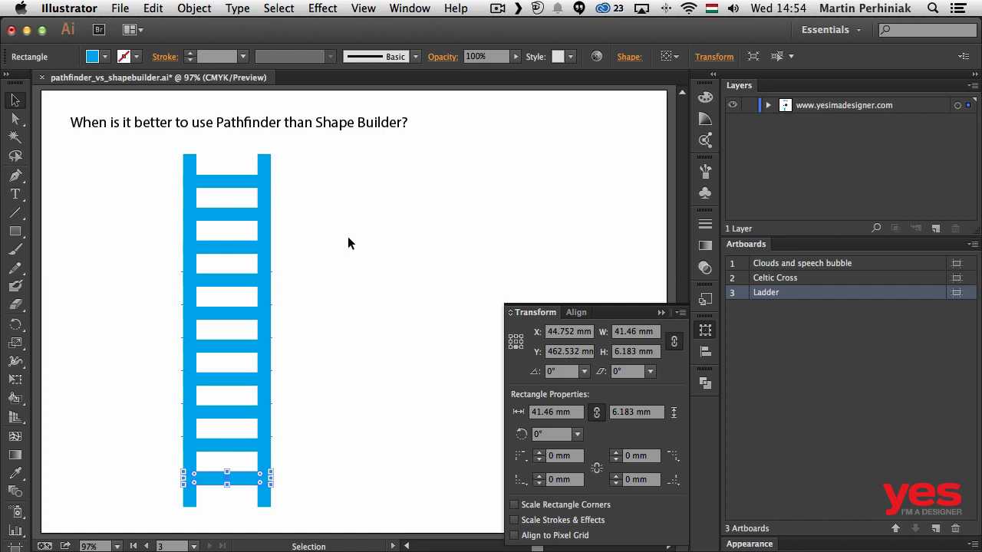
# Step: Add one more rung with Object > Transform > Transform Again, then marquee-select the entire ladder
pyautogui.click(296, 254)
pyautogui.click(196, 9)
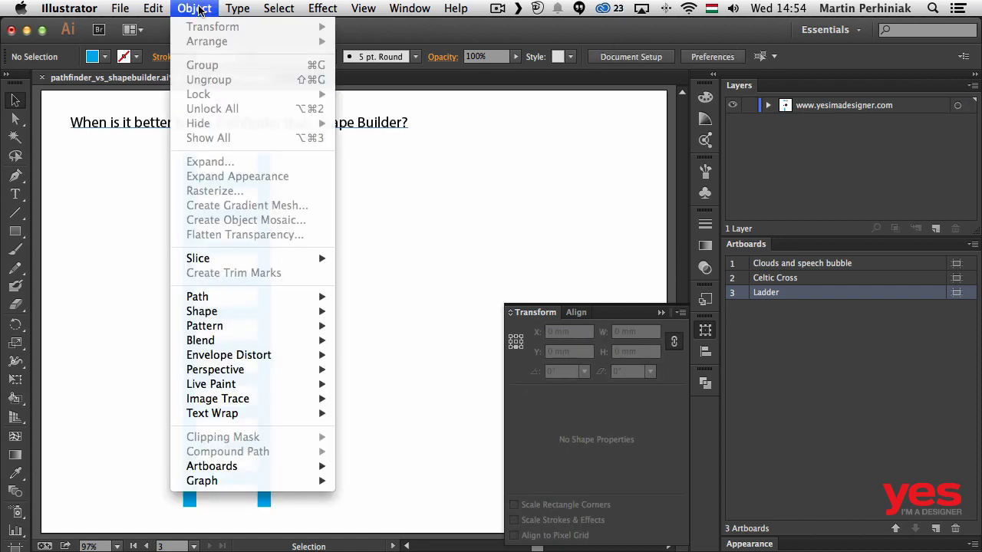
pyautogui.click(499, 229)
pyautogui.click(227, 479)
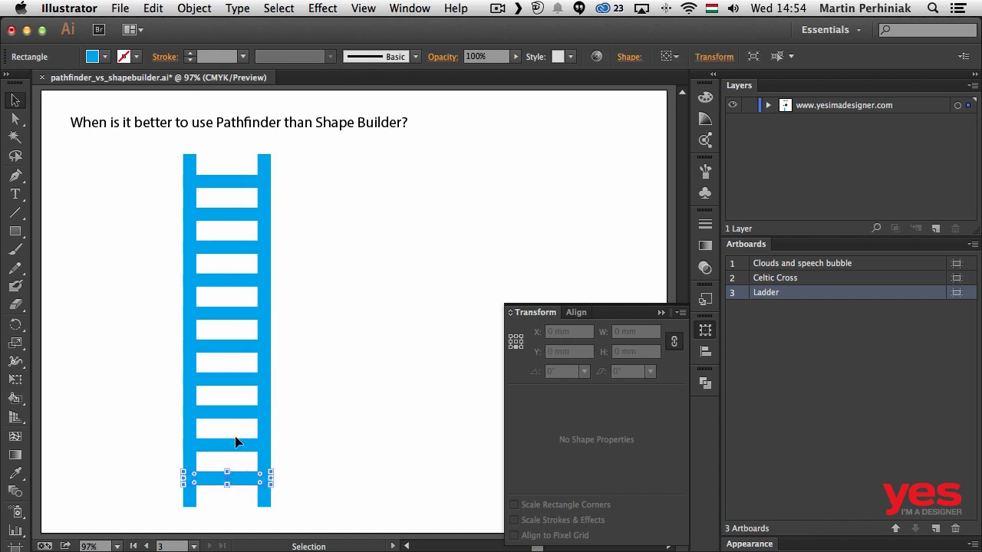
pyautogui.click(183, 9)
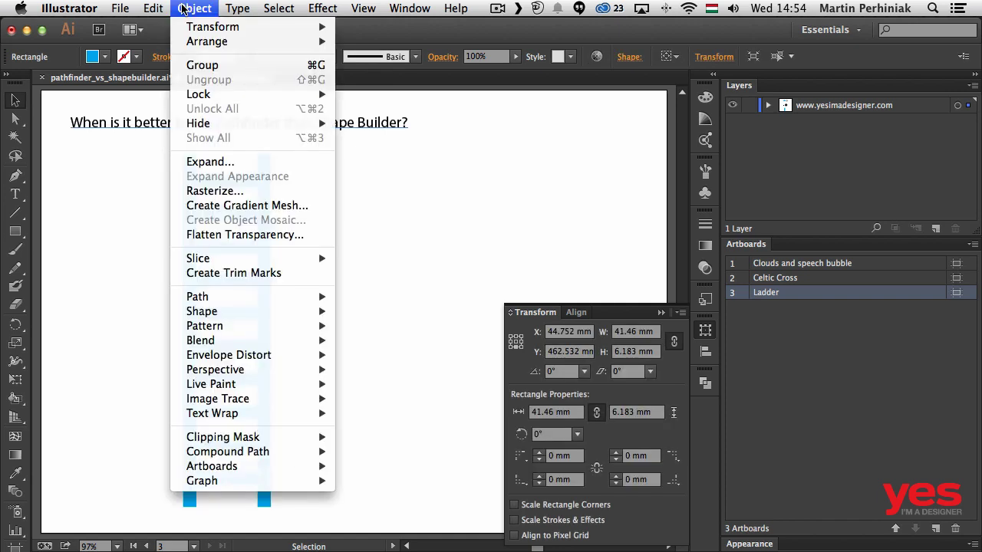
pyautogui.moveTo(201, 27)
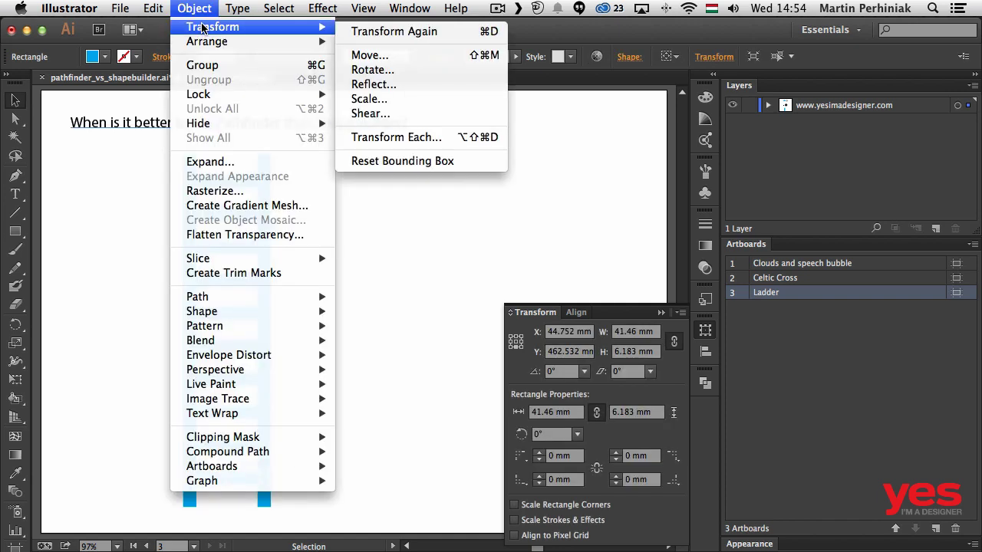
pyautogui.click(486, 33)
pyautogui.click(434, 289)
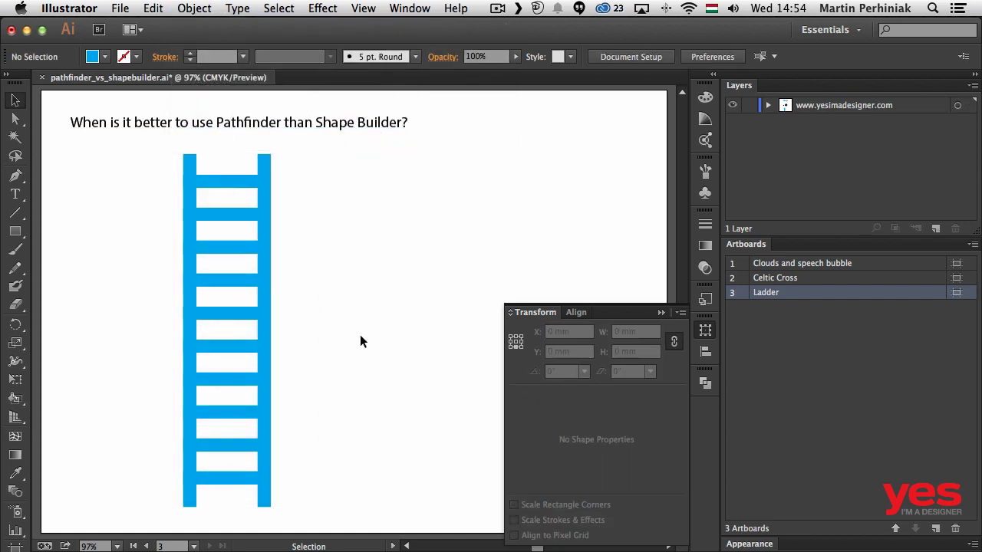
pyautogui.moveTo(149, 168); pyautogui.dragTo(349, 498)
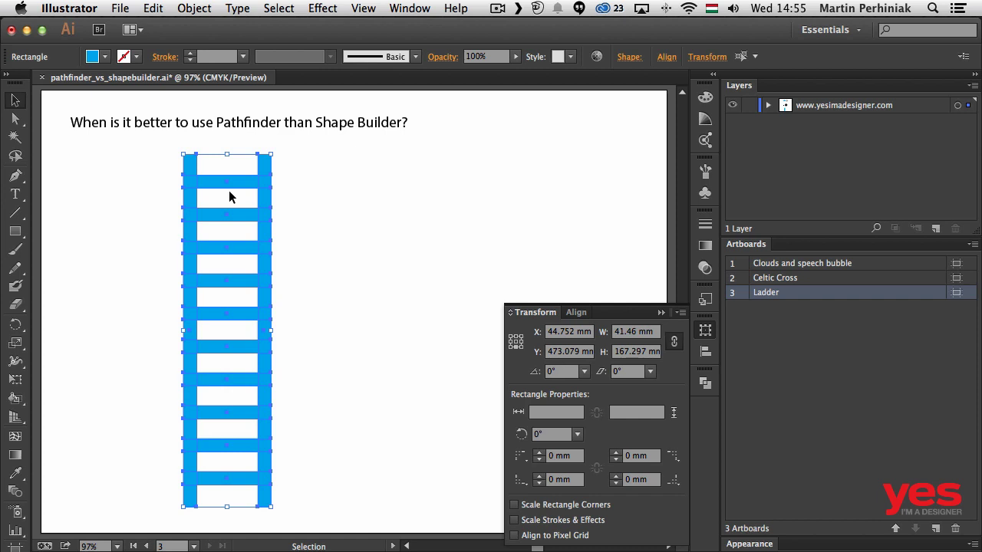
pyautogui.hotkey('shift', 'm')
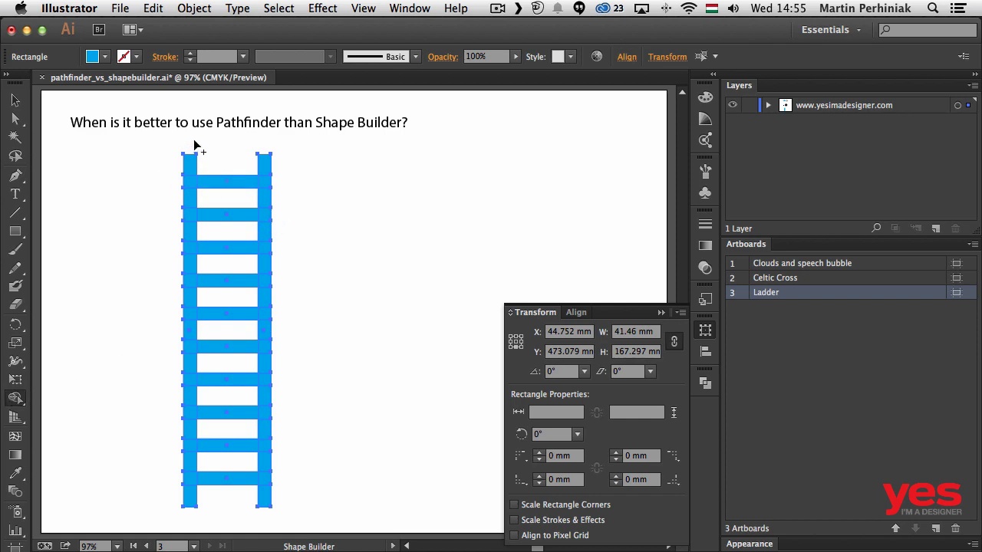
pyautogui.moveTo(192, 143); pyautogui.dragTo(192, 508)
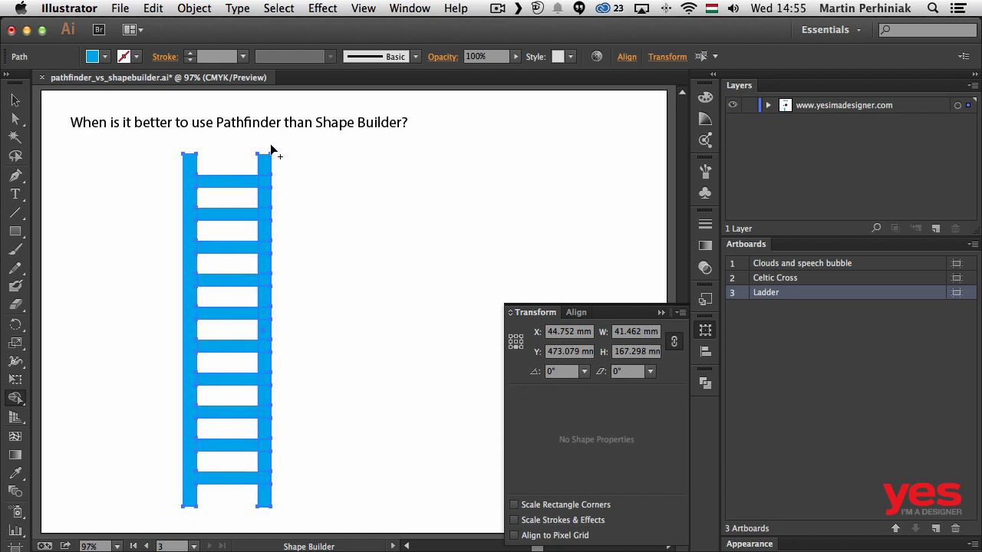
pyautogui.moveTo(265, 154)
pyautogui.mouseDown()
pyautogui.moveTo(258, 225)
pyautogui.moveTo(286, 420)
pyautogui.moveTo(272, 491)
pyautogui.moveTo(261, 512)
pyautogui.mouseUp()
pyautogui.moveTo(267, 381); pyautogui.dragTo(178, 377)
pyautogui.press('super+z')
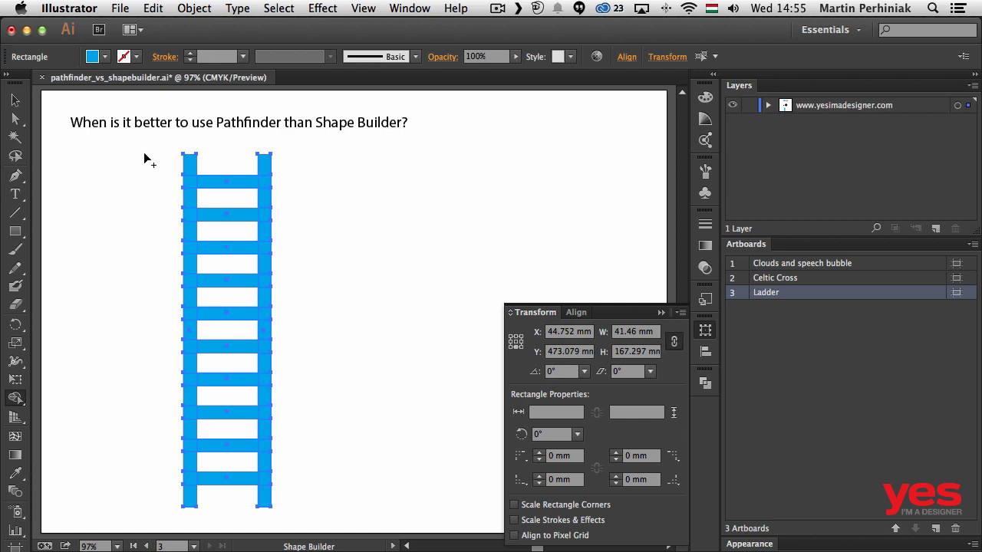
pyautogui.moveTo(145, 153); pyautogui.dragTo(326, 478)
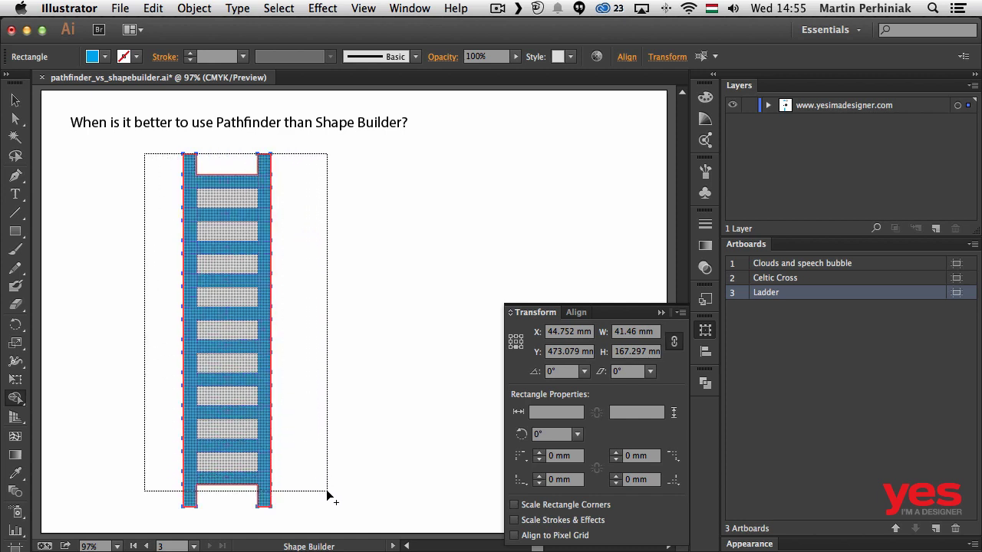
pyautogui.moveTo(327, 493); pyautogui.dragTo(327, 494)
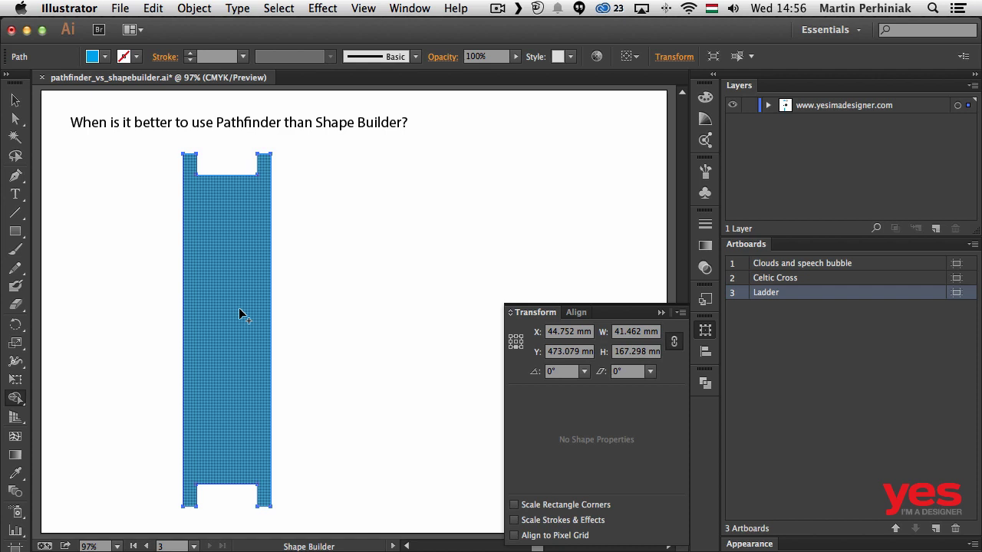
pyautogui.press('super+z')
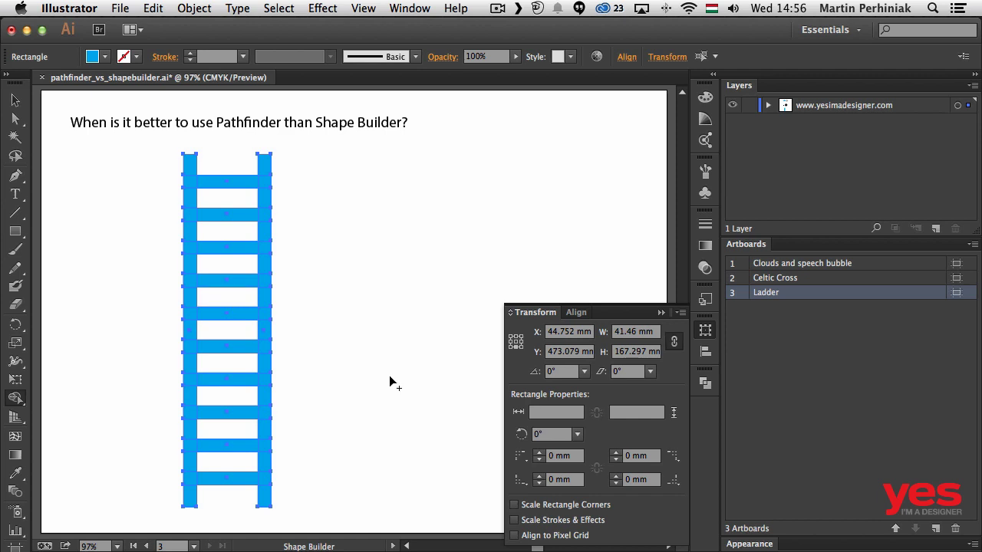
# Step: Combine the selected rails and rungs with Pathfinder's Unite shape mode
pyautogui.click(709, 383)
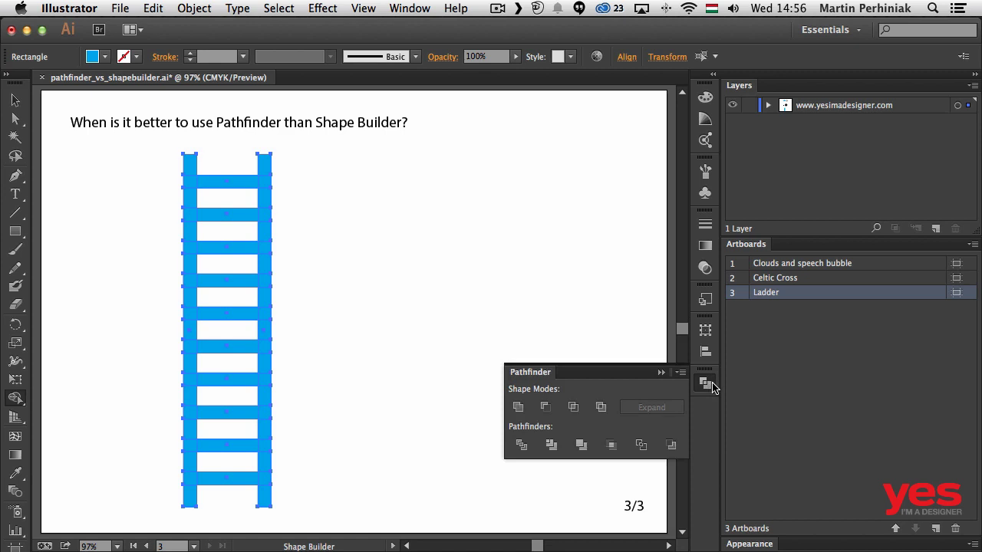
pyautogui.click(517, 407)
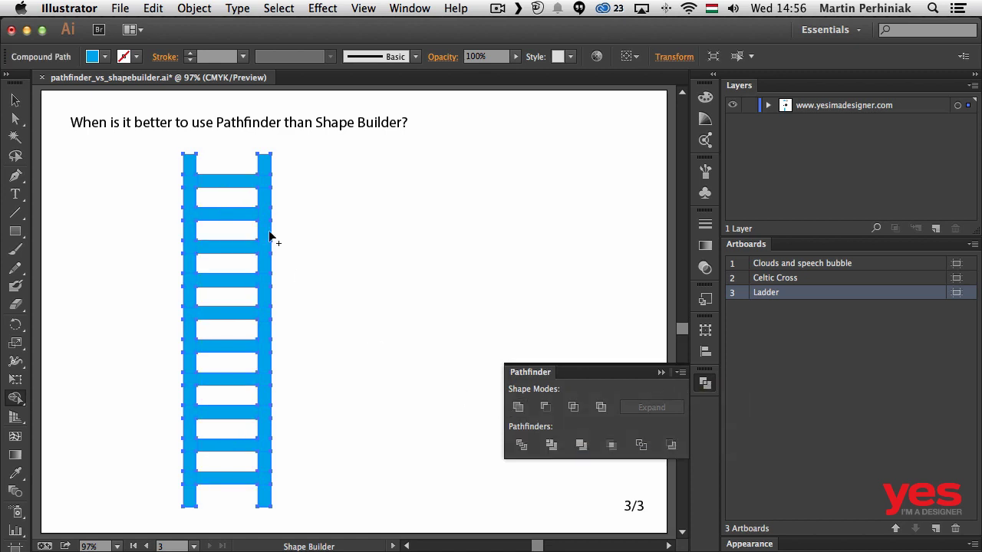